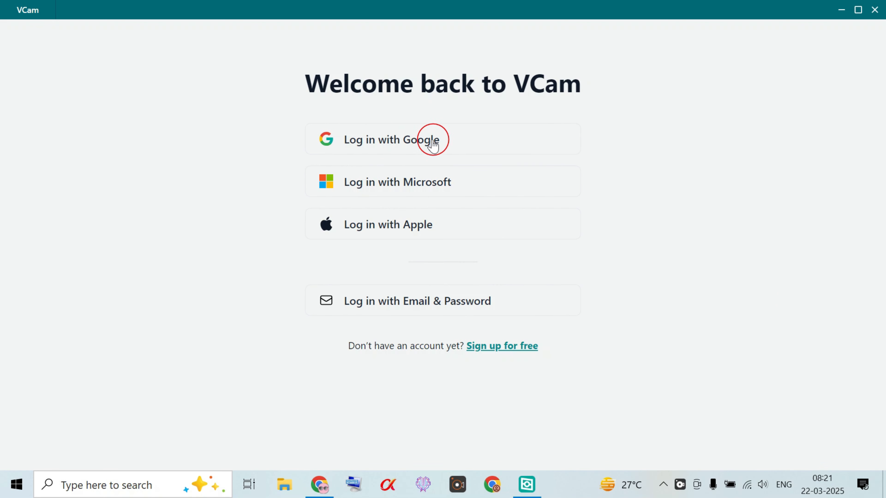
# - Log in to VCam with the Google account and open the VCam app from the browser's login page
pyautogui.click(426, 141)
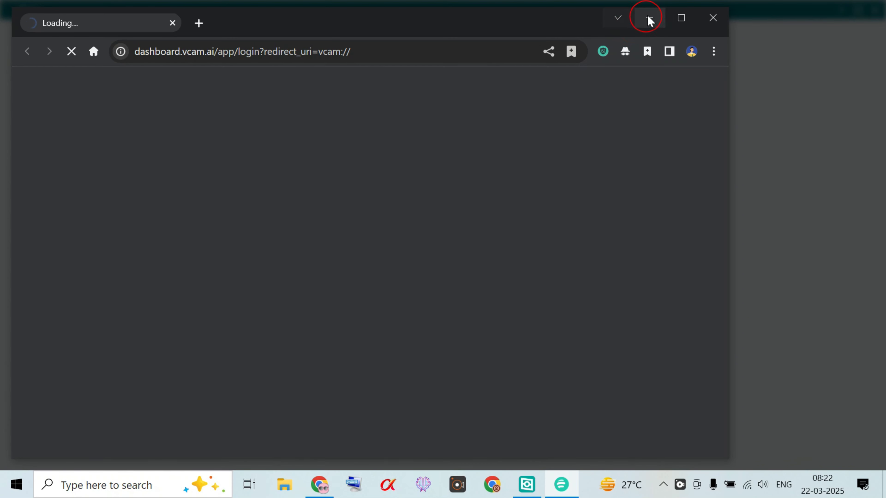
pyautogui.click(681, 18)
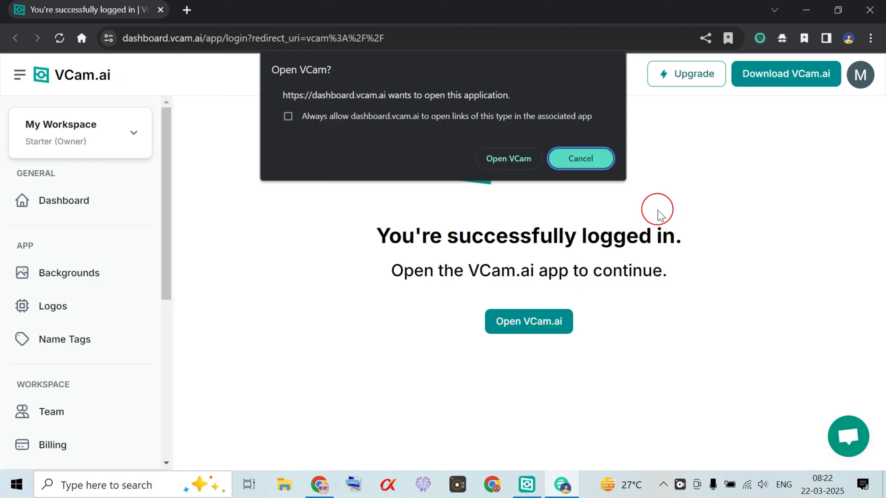
pyautogui.click(509, 158)
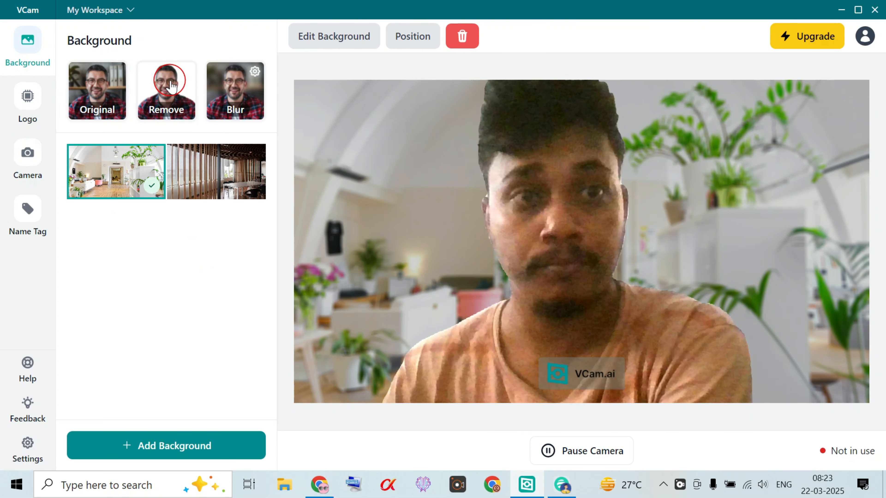
# - Try the Remove and Blur background effects, followed by the plant-filled room and the wood-slatted office image
pyautogui.click(172, 90)
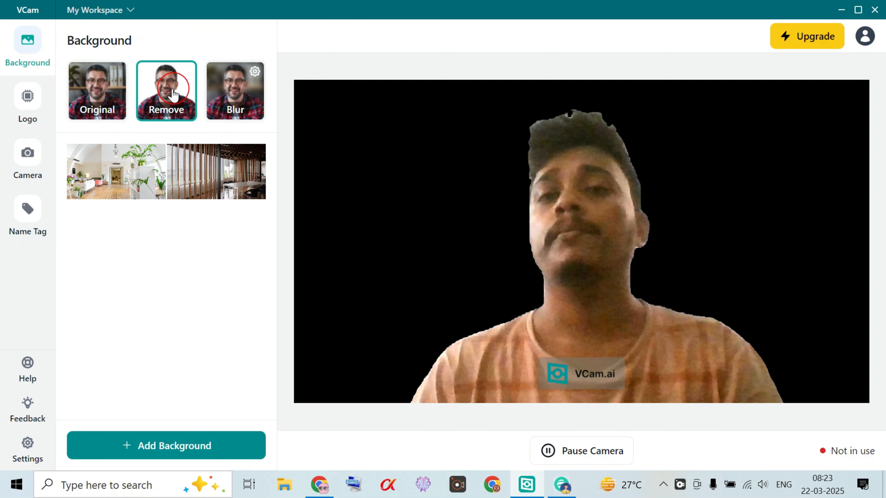
pyautogui.click(234, 101)
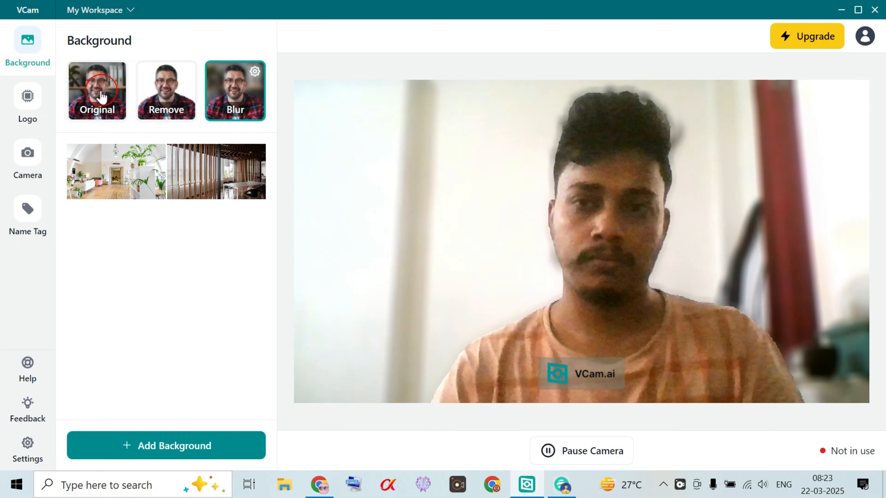
pyautogui.click(117, 182)
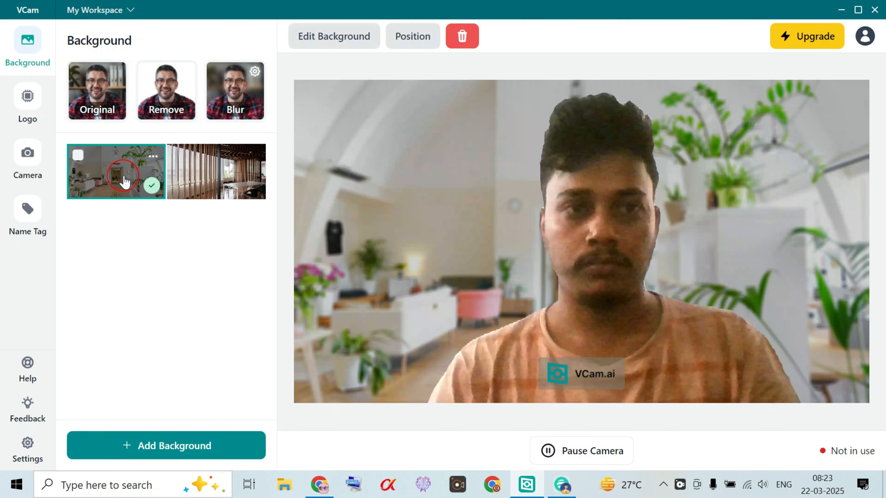
pyautogui.click(204, 180)
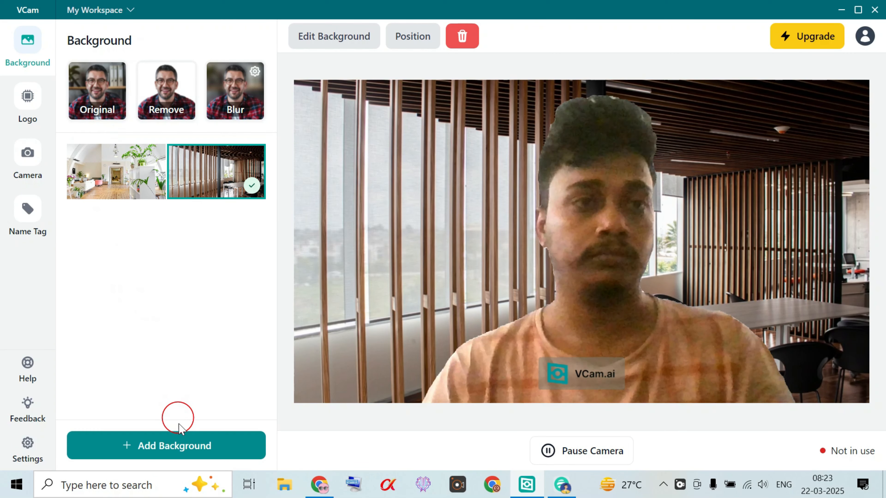
# - Add the Unsplash stock photo of the office lounge with the black sofa and large windows as the background
pyautogui.click(152, 446)
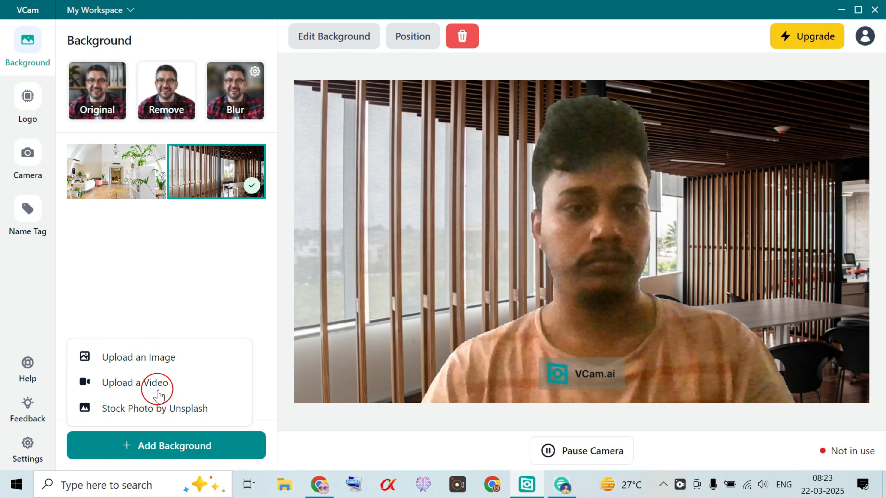
pyautogui.click(184, 406)
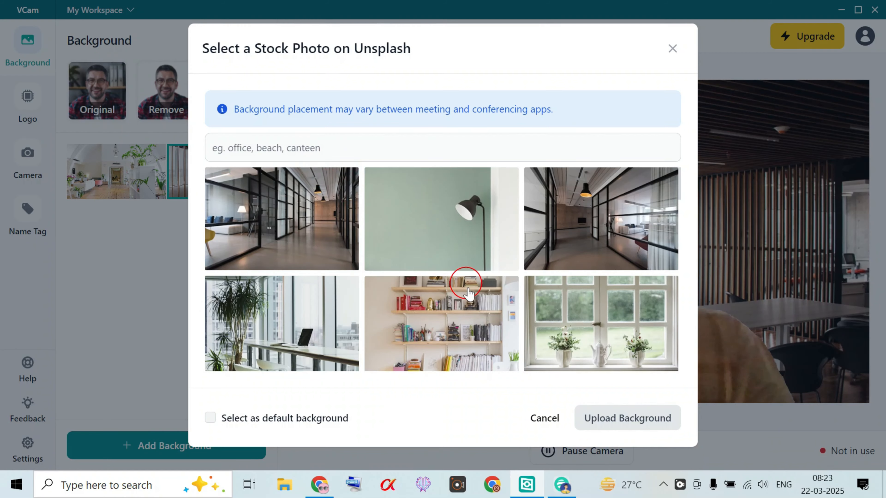
pyautogui.scroll(-5, 453, 293)
pyautogui.scroll(-10, 499, 288)
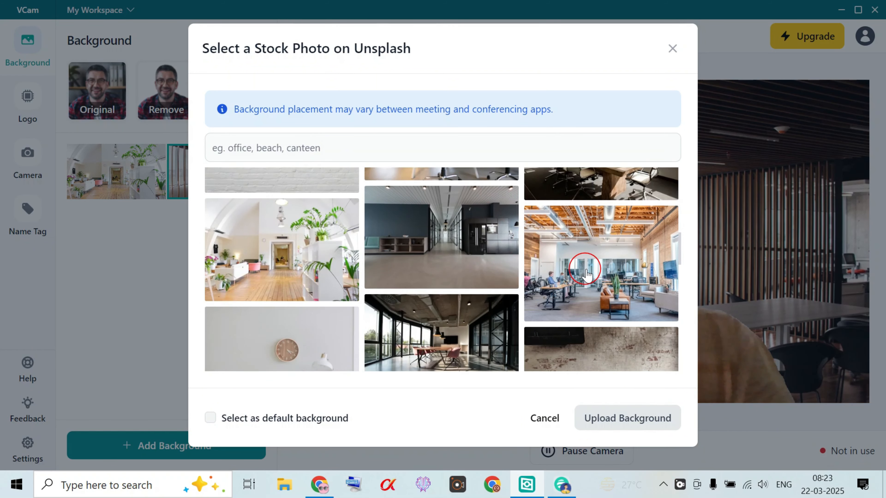
pyautogui.scroll(-10, 347, 288)
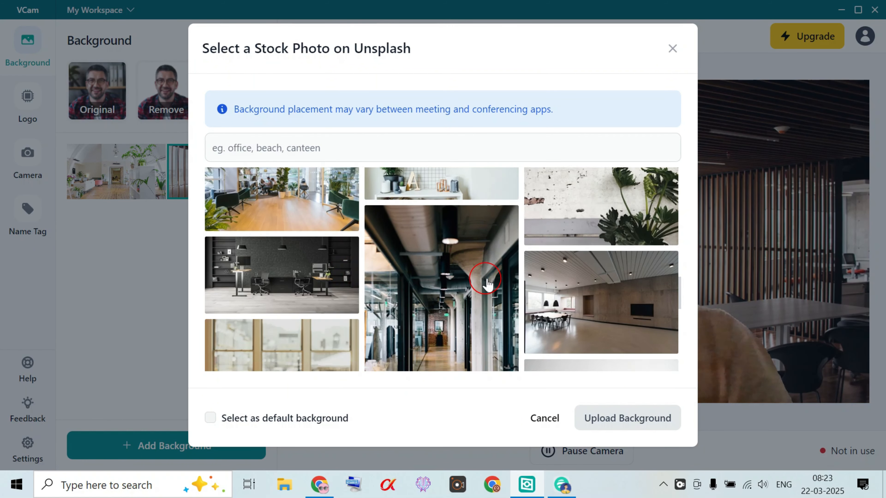
pyautogui.scroll(-4, 459, 273)
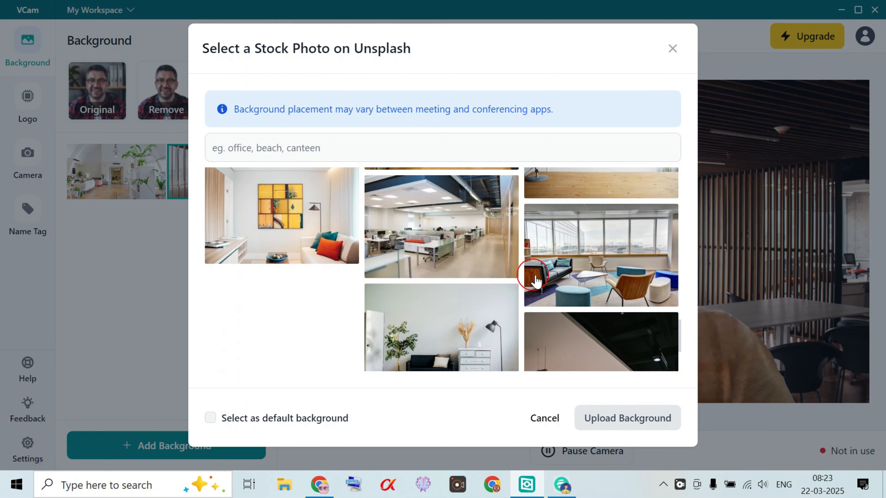
pyautogui.click(623, 273)
pyautogui.scroll(-1, 623, 272)
pyautogui.click(630, 418)
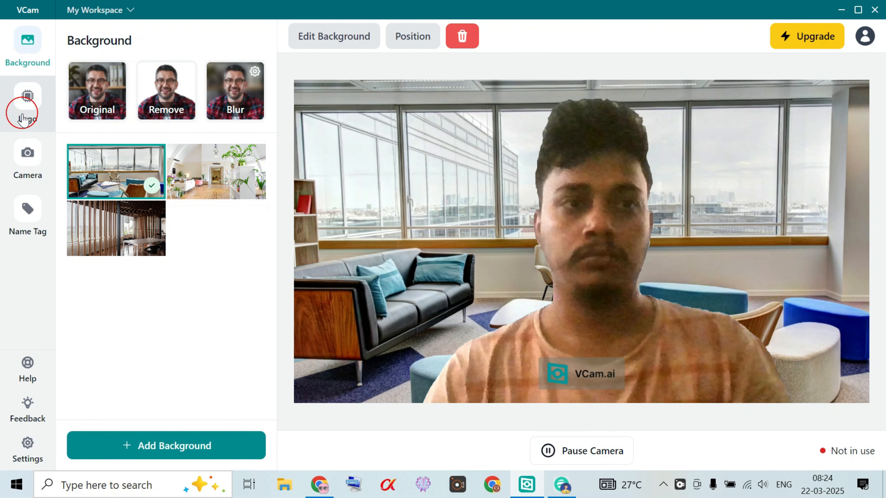
# - Look through the available camera devices and maximum resolutions in the camera settings
pyautogui.click(23, 171)
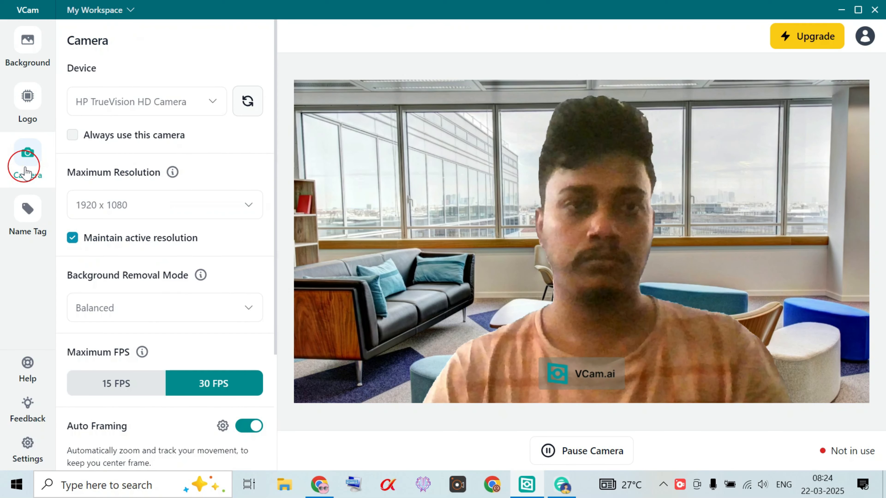
pyautogui.click(212, 102)
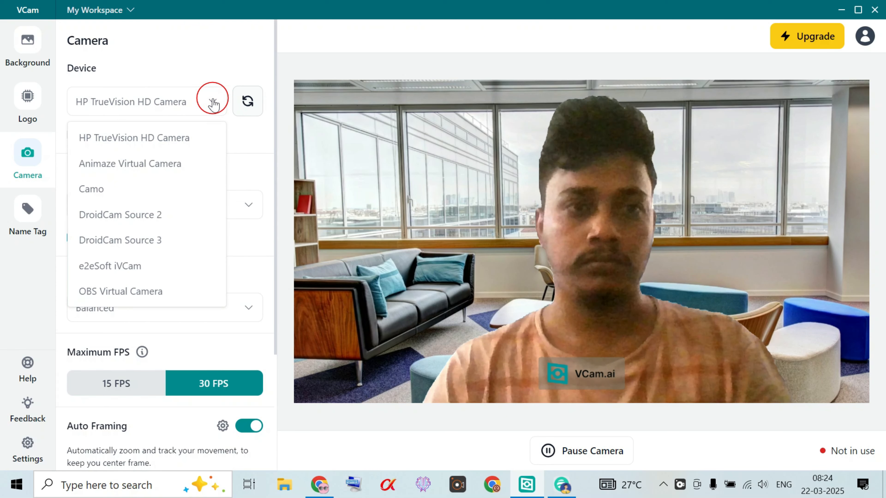
pyautogui.click(212, 102)
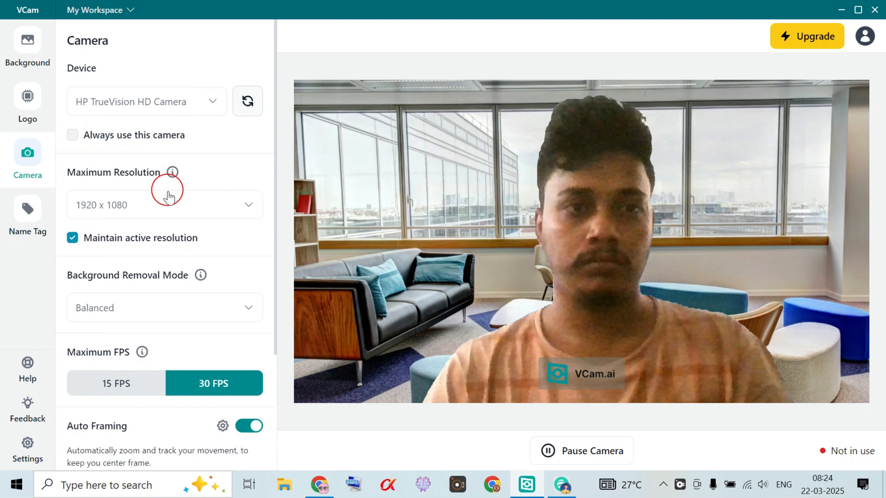
pyautogui.click(154, 204)
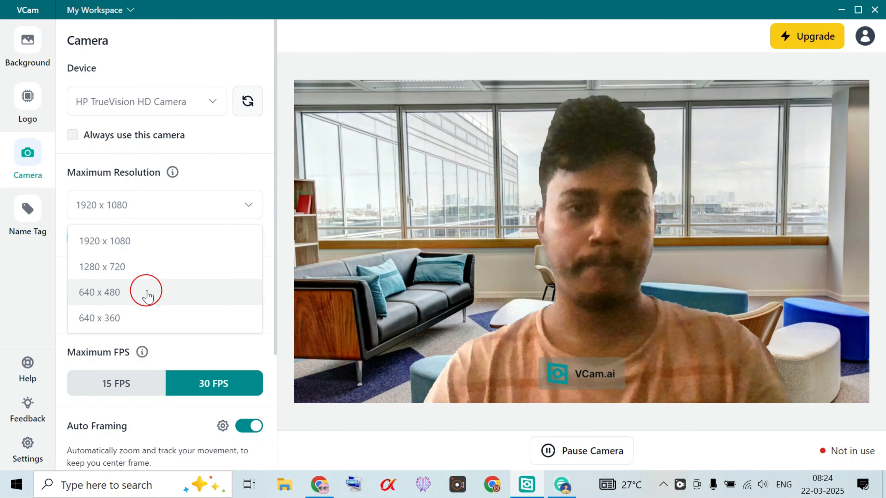
pyautogui.click(236, 178)
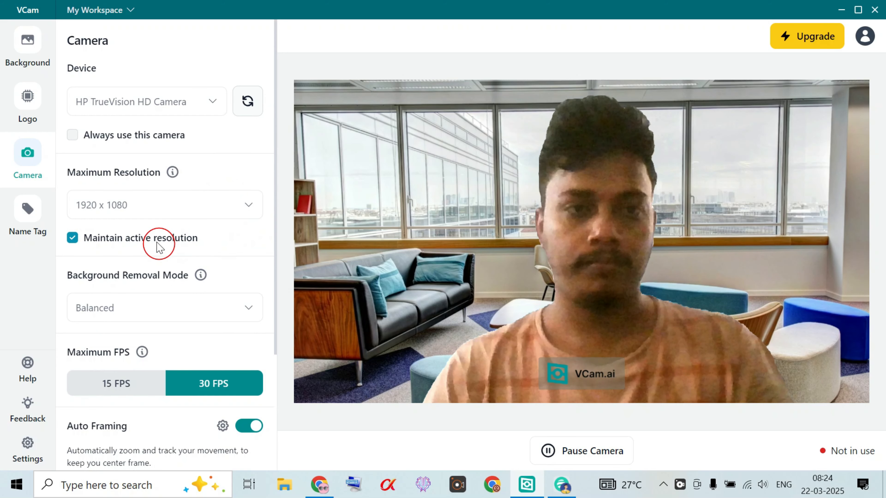
# - Compare the background removal modes by choosing Optimize for Quality, Optimize for Performance and Balanced in turn
pyautogui.scroll(-2, 216, 241)
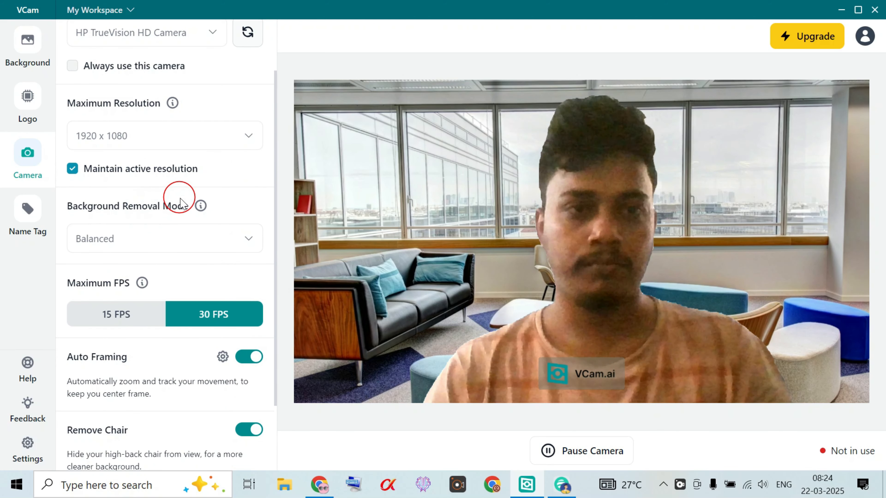
pyautogui.click(142, 238)
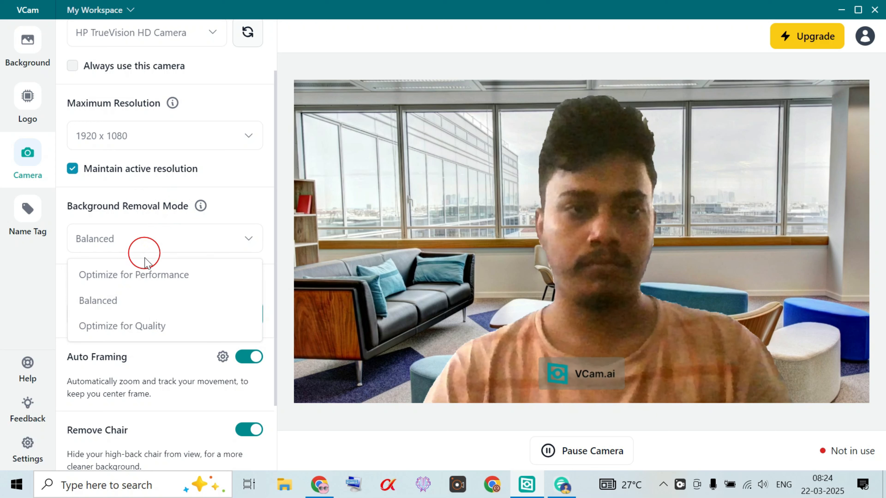
pyautogui.click(154, 327)
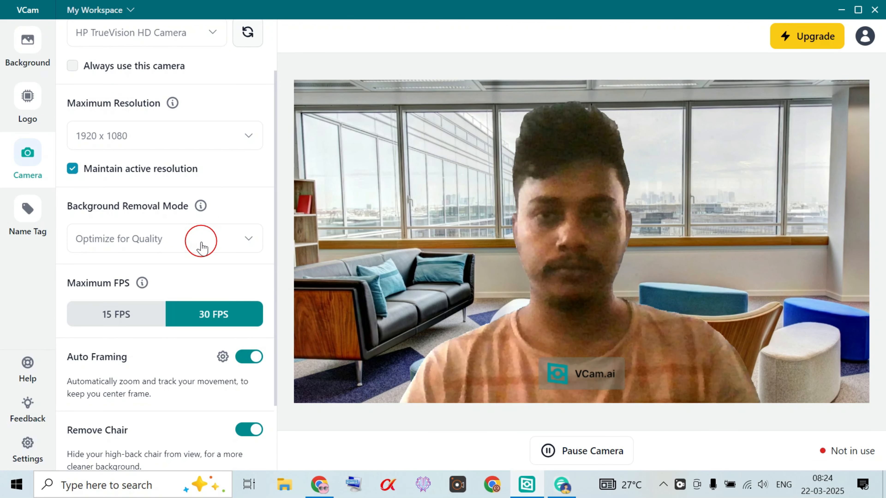
pyautogui.click(201, 244)
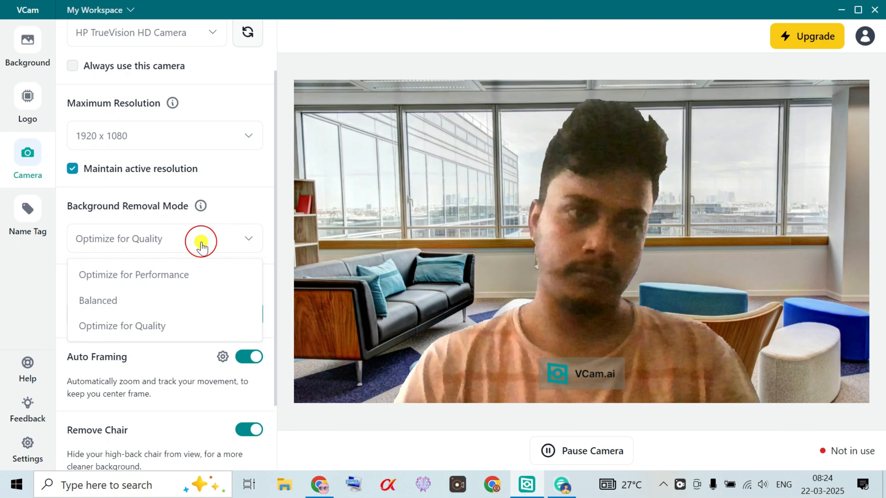
pyautogui.click(161, 274)
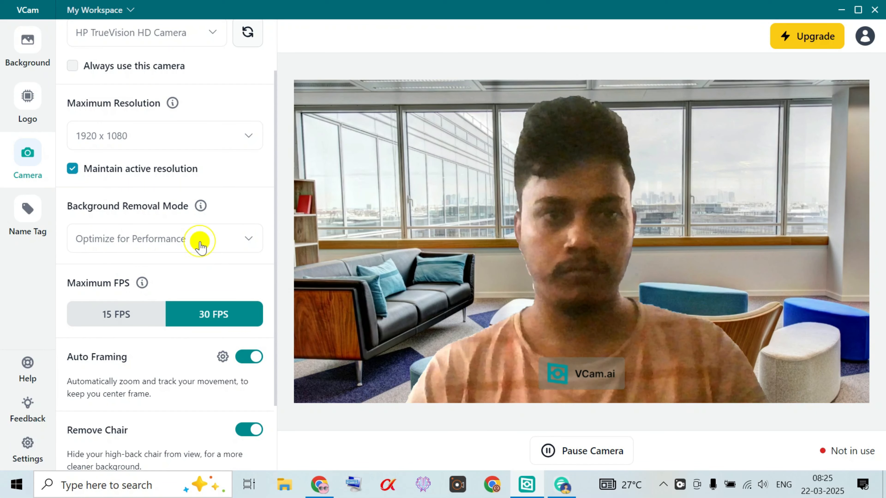
pyautogui.click(200, 244)
pyautogui.click(137, 307)
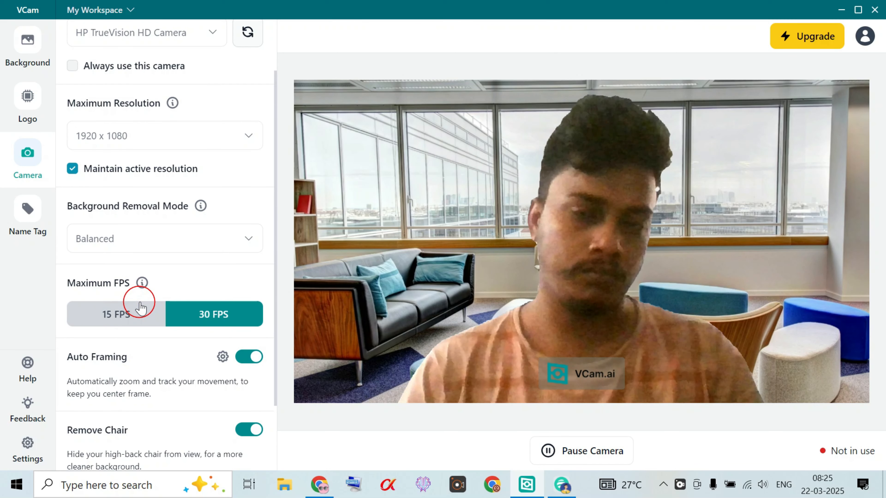
# - Set the background removal mode to Optimize for Performance
pyautogui.moveTo(142, 283)
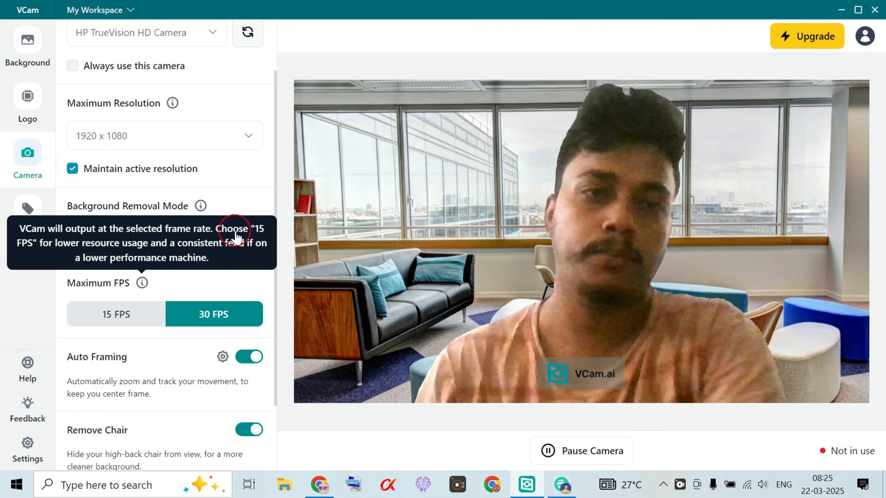
pyautogui.click(224, 242)
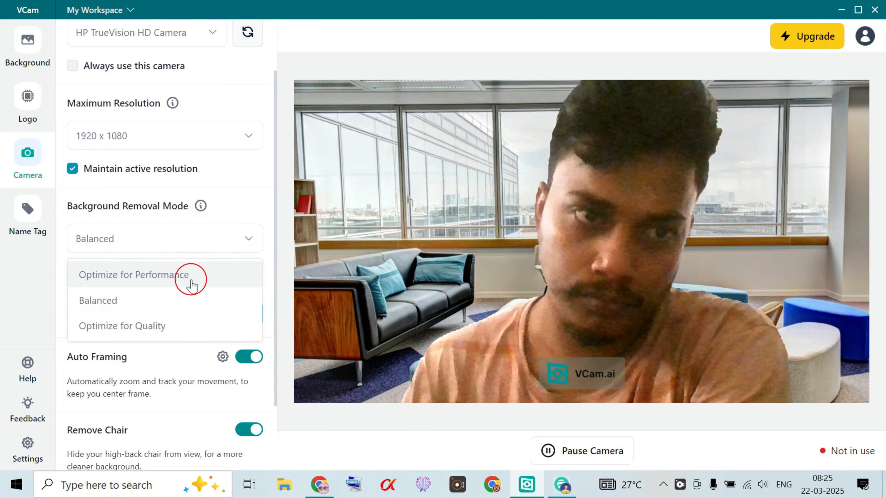
pyautogui.click(191, 286)
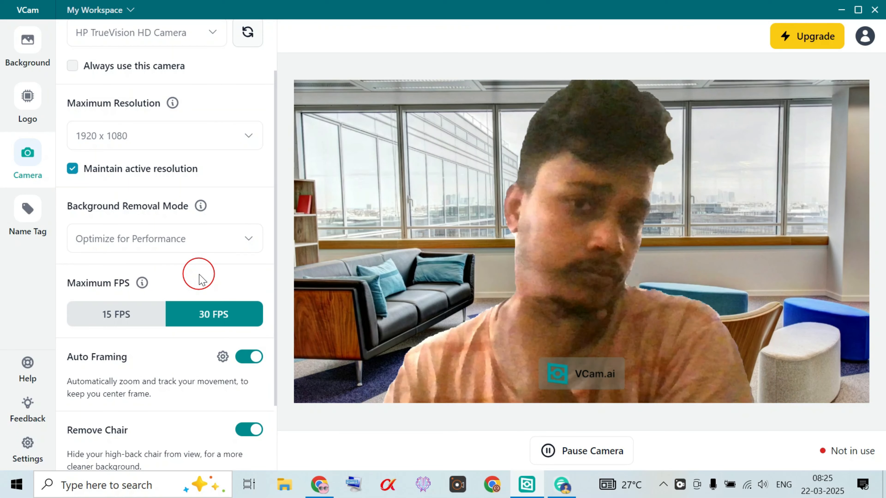
# - Turn Enhanced Lighting off and back on to compare the camera picture
pyautogui.scroll(-3, 149, 321)
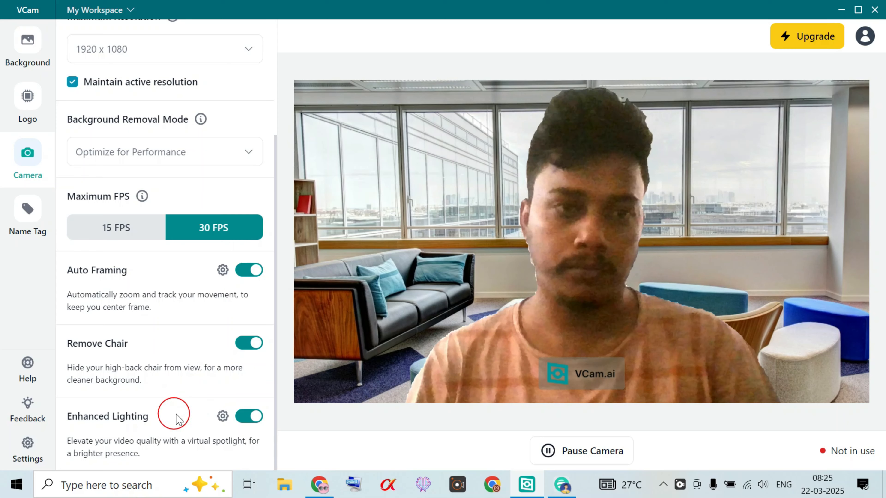
pyautogui.click(249, 417)
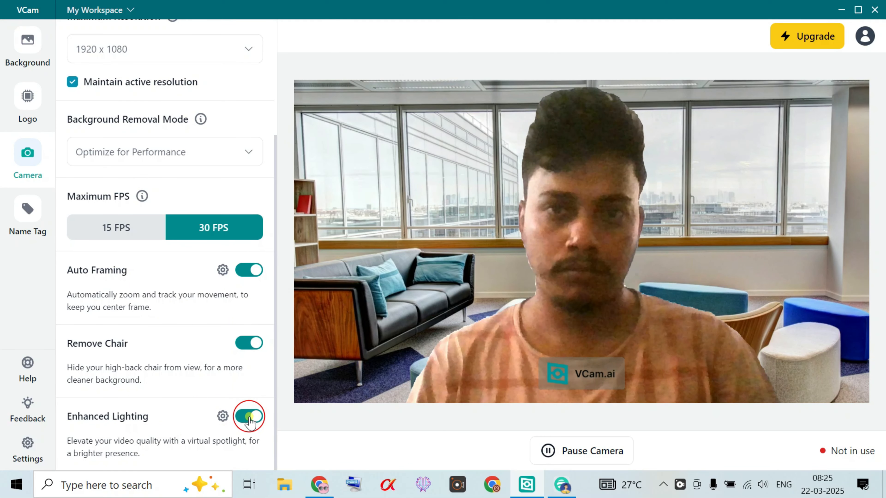
pyautogui.click(249, 419)
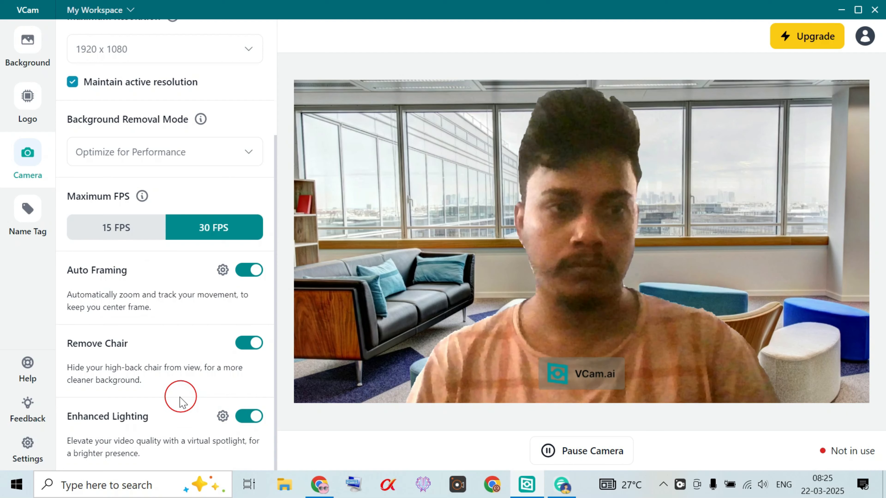
# - Check the maximum resolution choices of the camera again without changing the setting
pyautogui.scroll(5, 181, 401)
pyautogui.click(240, 205)
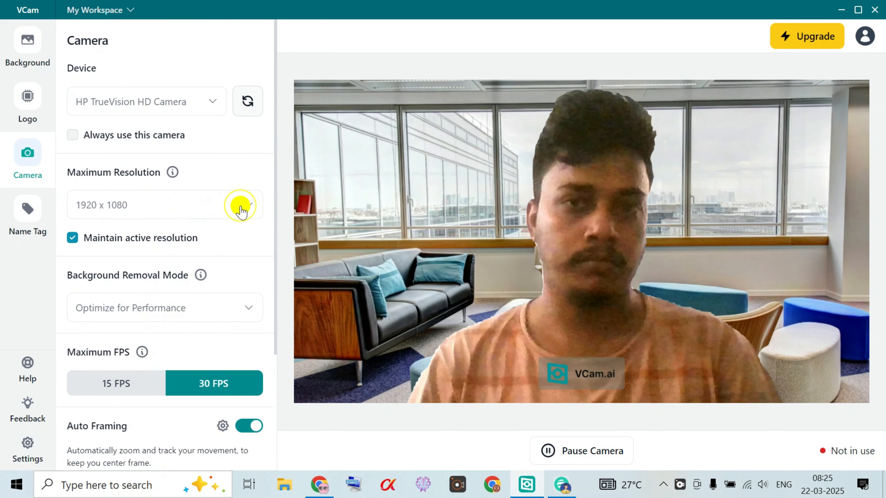
pyautogui.click(148, 224)
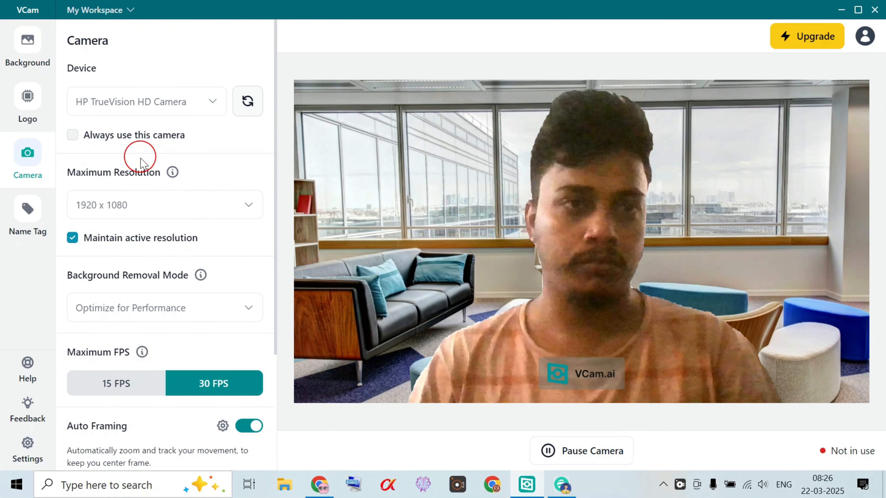
# - Look through the name tag templates and open the app's general settings
pyautogui.click(27, 215)
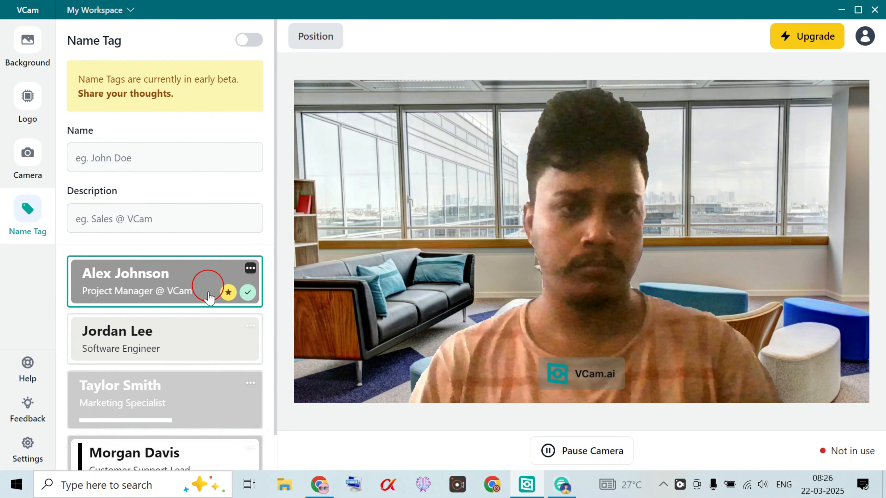
pyautogui.scroll(-1, 208, 300)
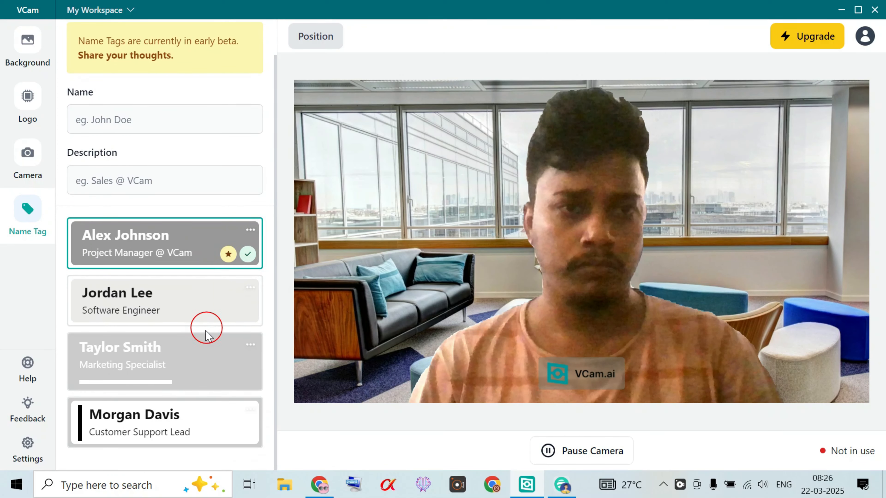
pyautogui.click(27, 449)
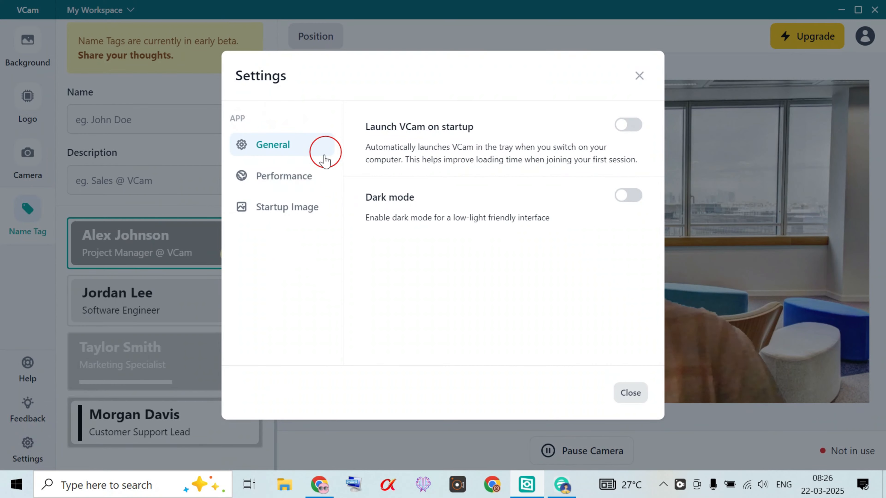
# - Review the Performance and Startup Image settings without changing them and close the settings
pyautogui.click(278, 177)
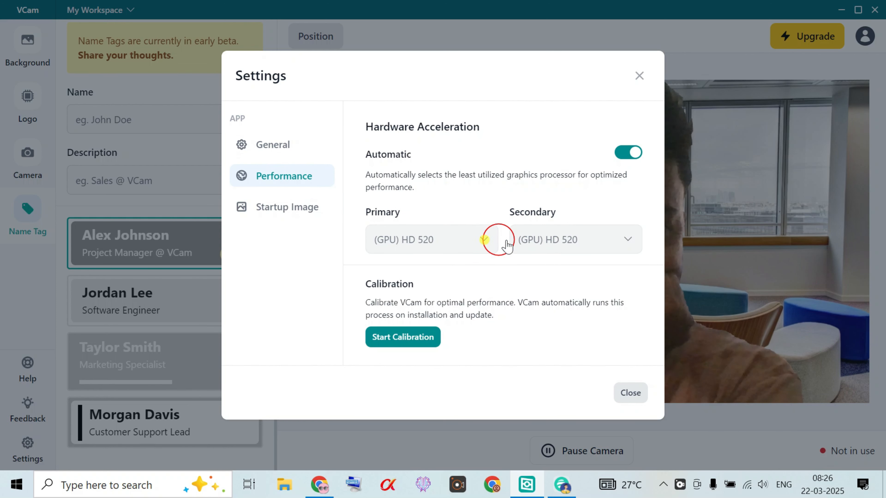
pyautogui.click(291, 208)
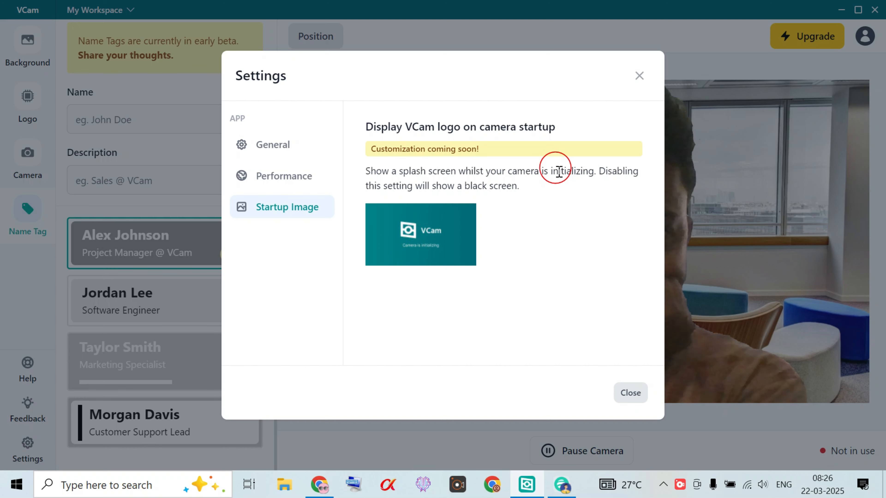
pyautogui.click(629, 393)
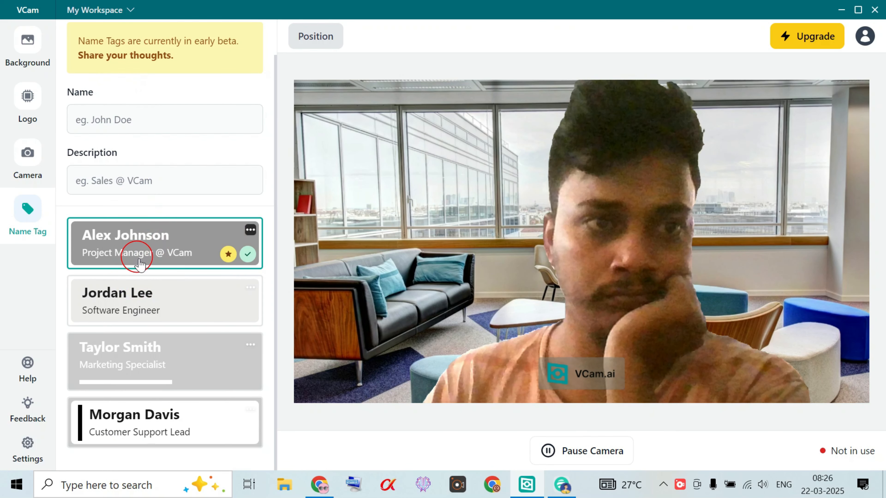
# - Select the Software Engineer name tag template and set it as the default
pyautogui.click(171, 300)
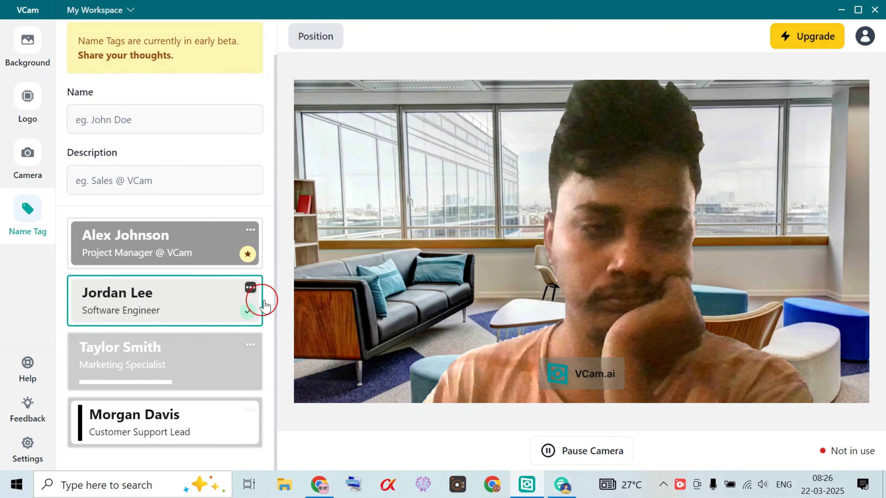
pyautogui.click(251, 289)
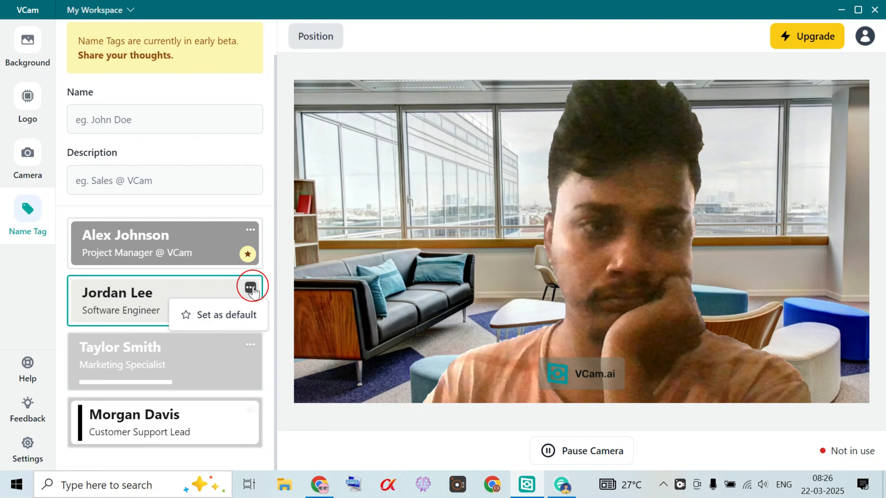
pyautogui.click(224, 316)
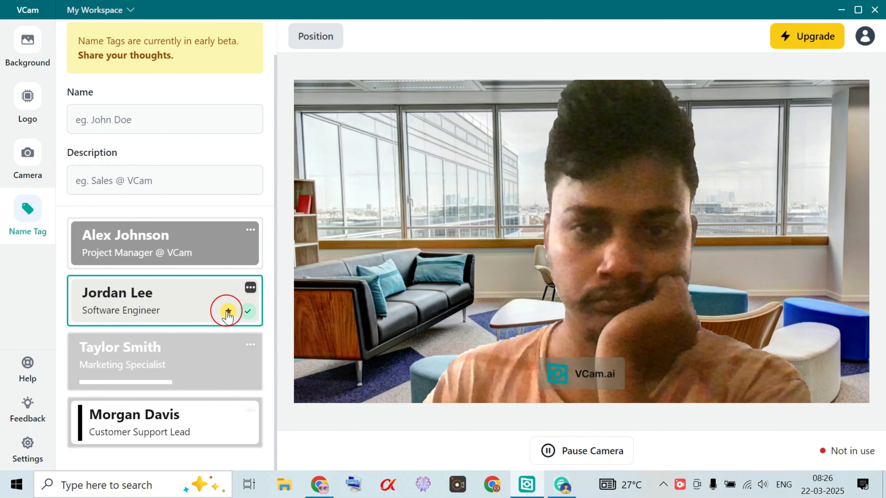
# - Reset the name tag's X position to 3 px and set its size to 130 %
pyautogui.scroll(2, 193, 148)
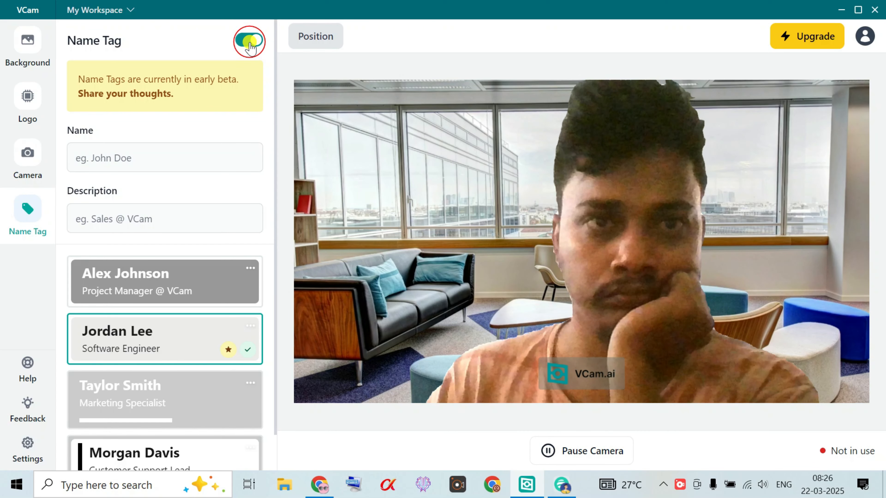
pyautogui.click(311, 35)
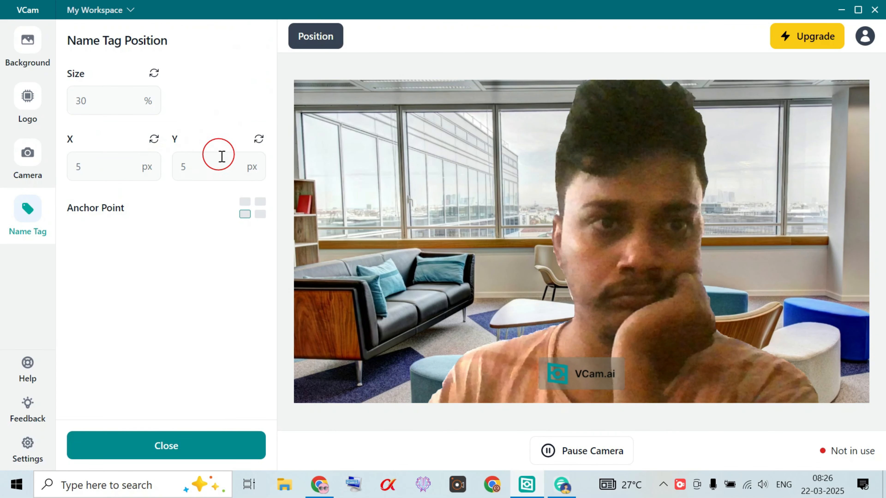
pyautogui.click(153, 139)
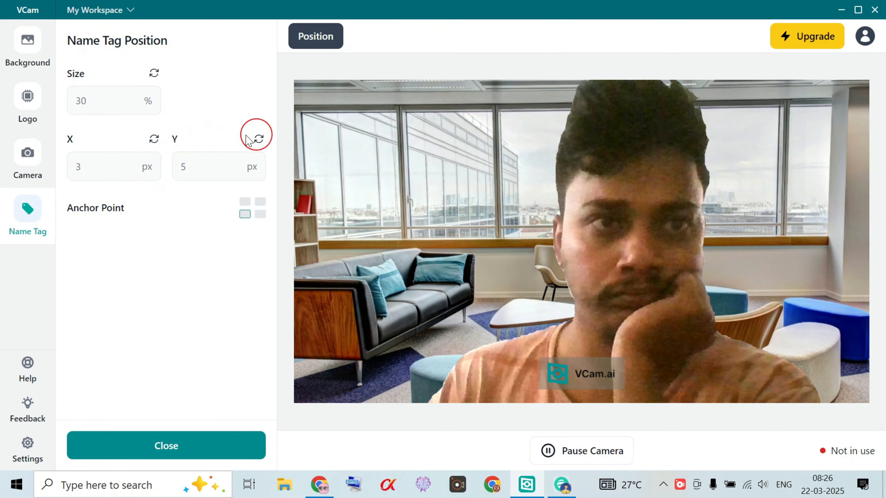
pyautogui.click(99, 99)
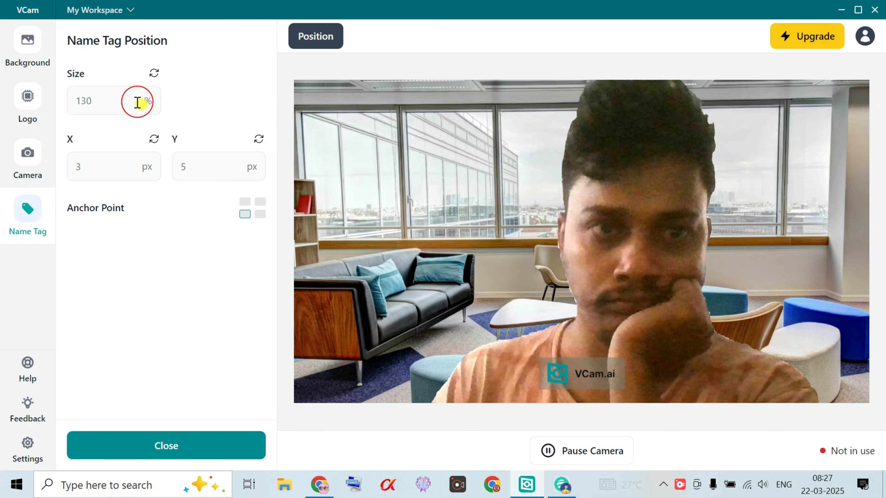
pyautogui.press('Return')
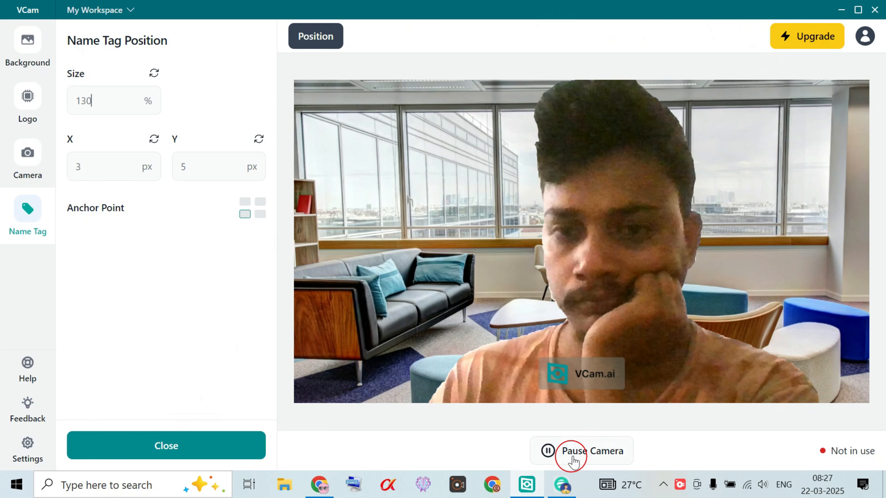
pyautogui.click(172, 449)
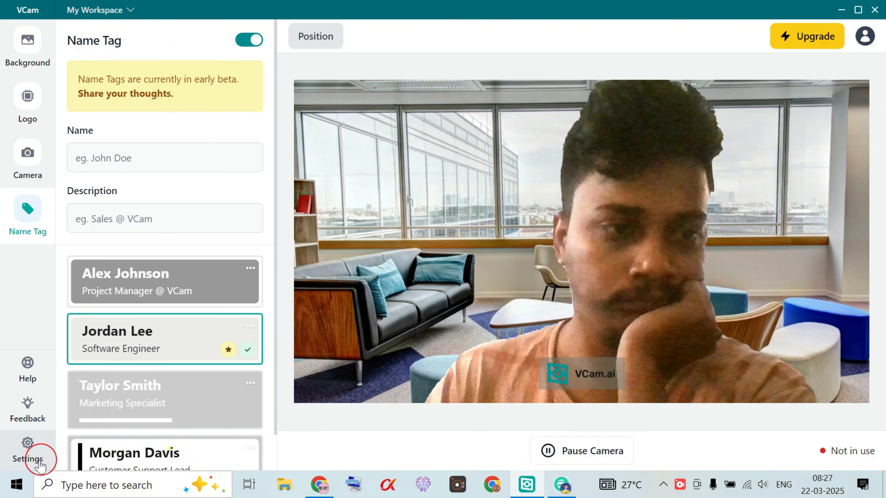
# - Go through the General, Performance and Startup Image settings once more and close the settings
pyautogui.scroll(-2, 184, 307)
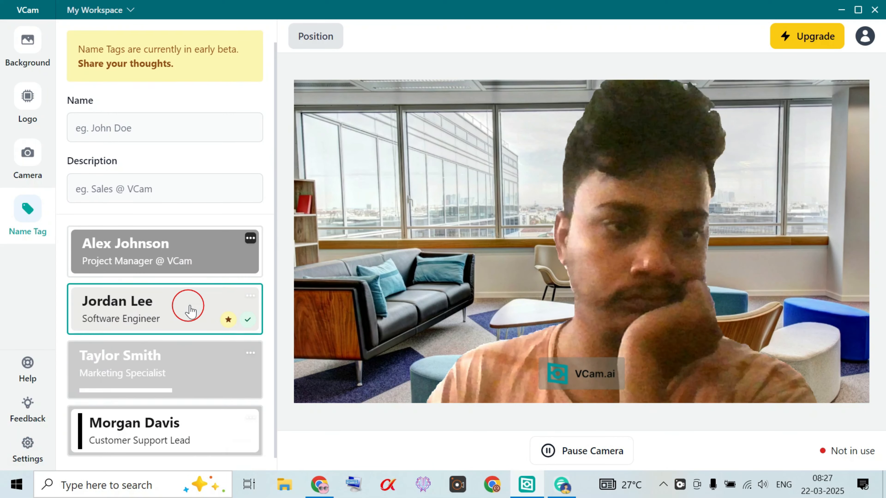
pyautogui.click(21, 460)
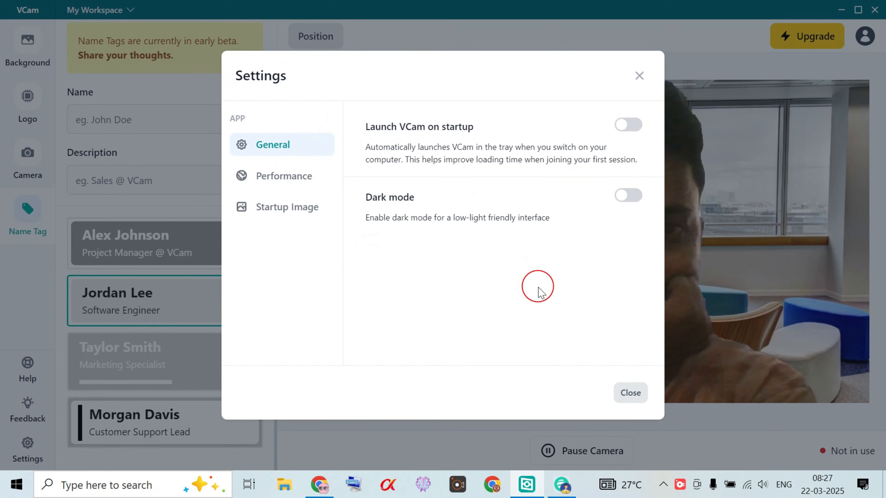
pyautogui.click(290, 180)
pyautogui.click(292, 202)
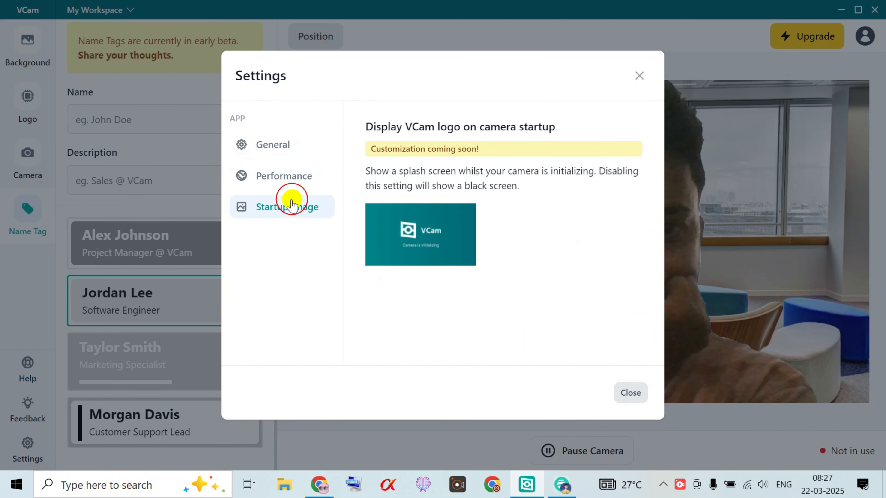
pyautogui.click(630, 392)
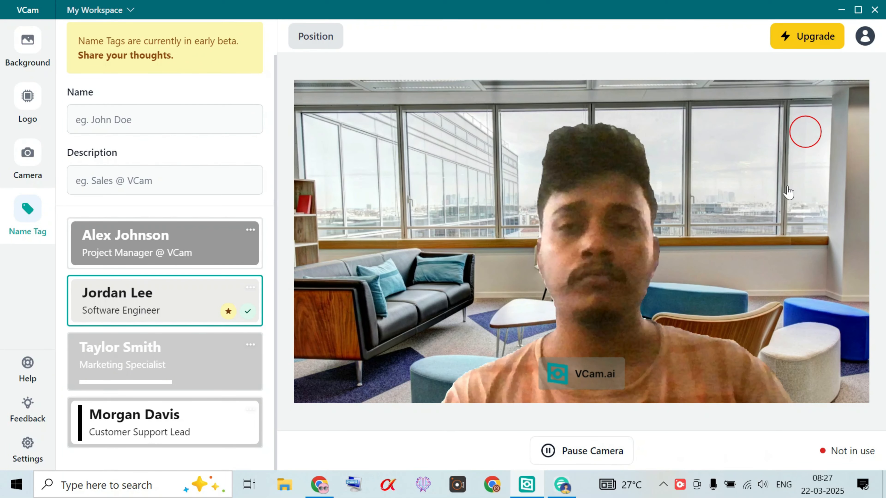
# - Pause the camera and resume it again
pyautogui.click(591, 451)
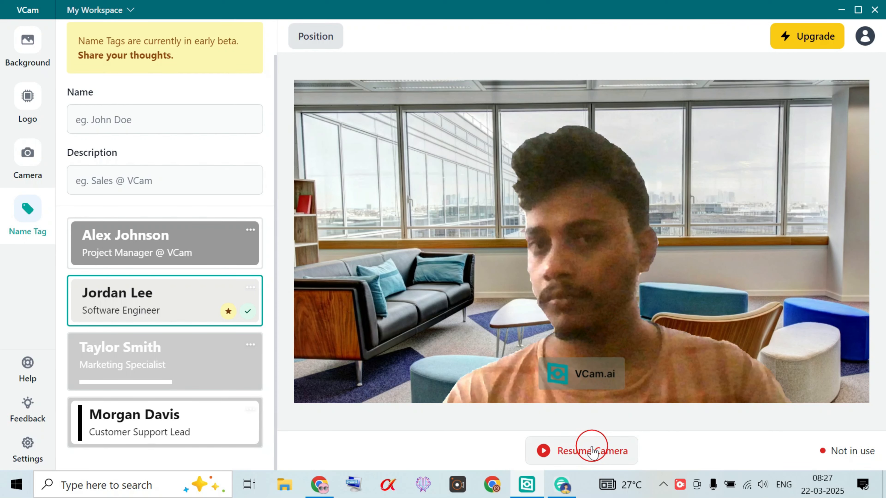
pyautogui.click(593, 451)
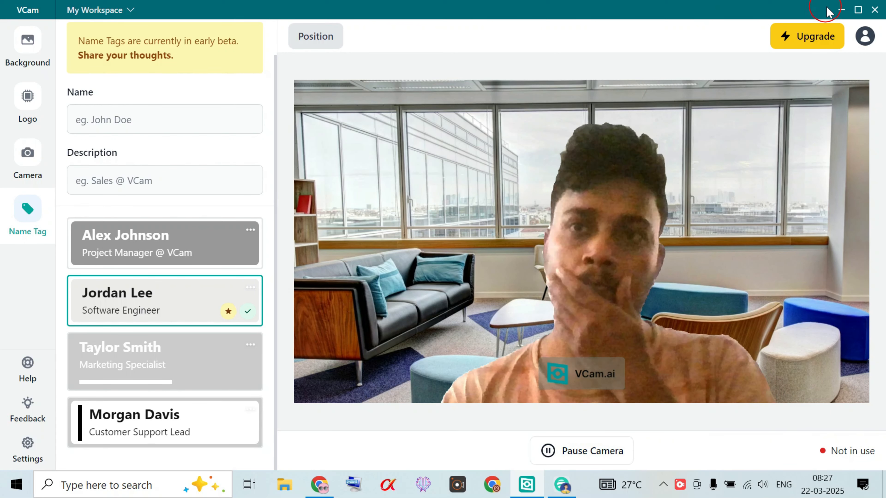
# - Minimize VCam and the browser, and switch to OBS Studio
pyautogui.click(842, 11)
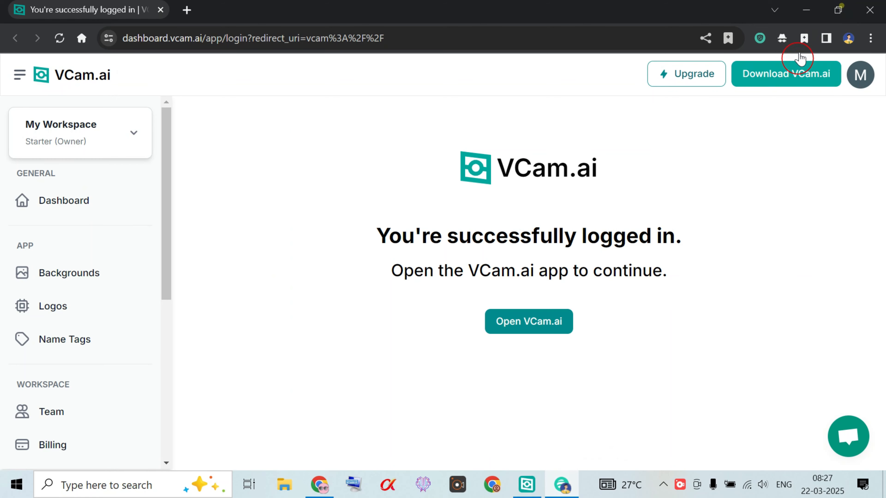
pyautogui.click(806, 10)
pyautogui.rightClick(537, 114)
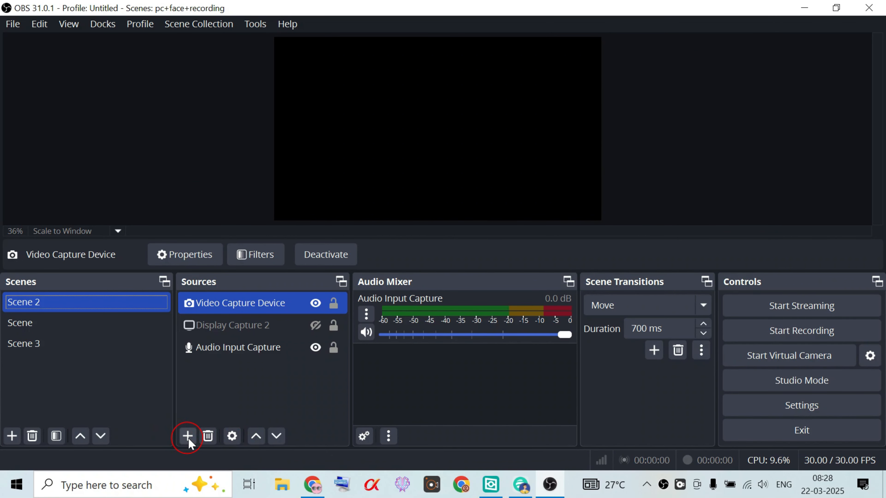
# - Remove the existing Video Capture Device source from Scene 2 in OBS
pyautogui.click(188, 437)
pyautogui.click(492, 422)
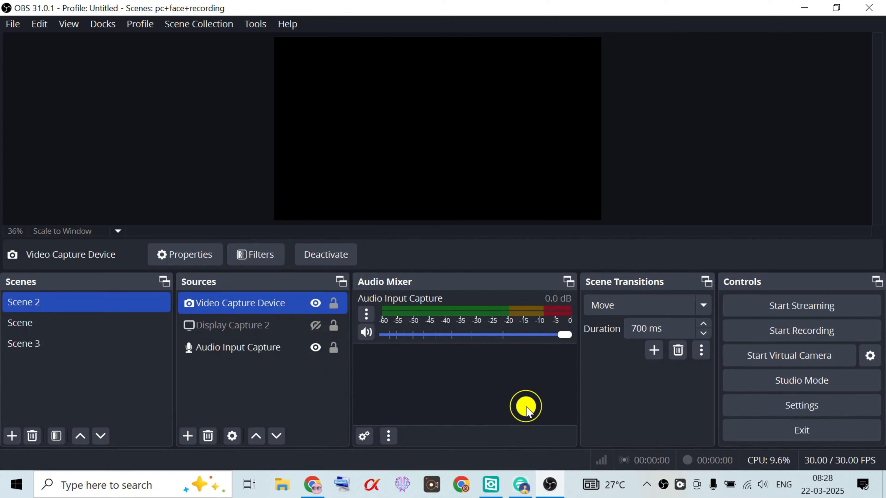
pyautogui.click(285, 308)
pyautogui.press('Delete')
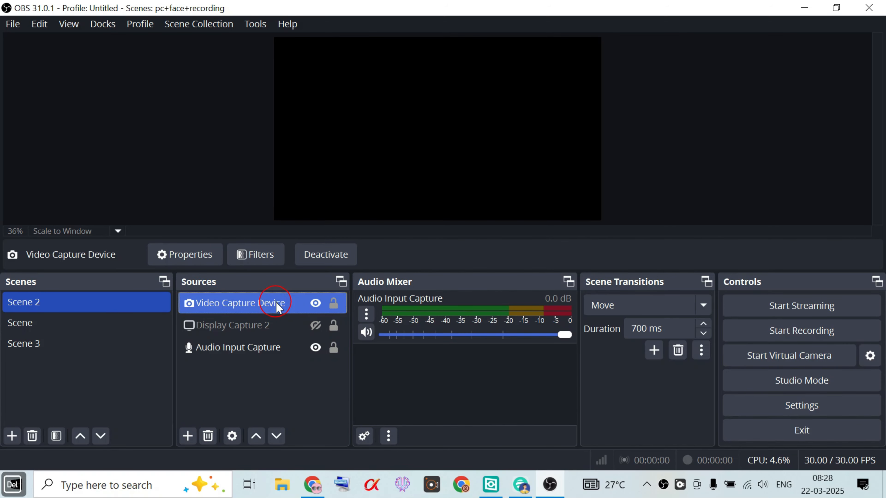
pyautogui.press('Return')
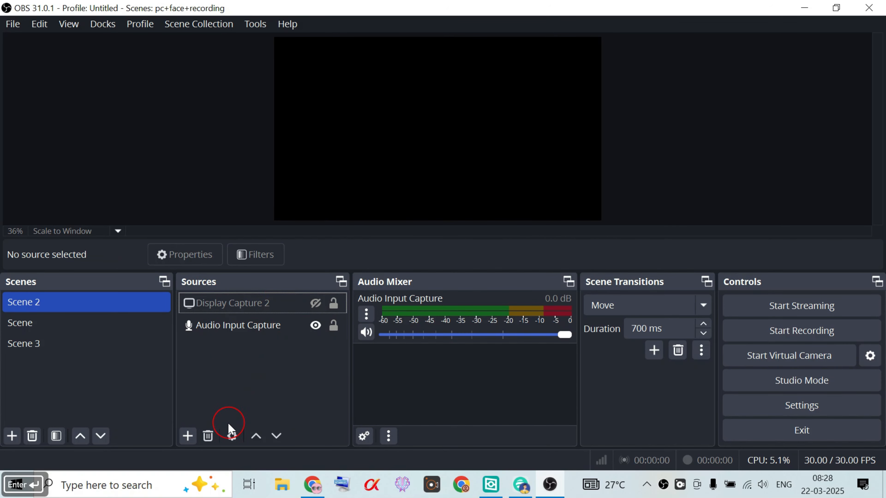
# - Add a new Video Capture Device source to Scene 2 and set its device to VCam Camera
pyautogui.click(190, 434)
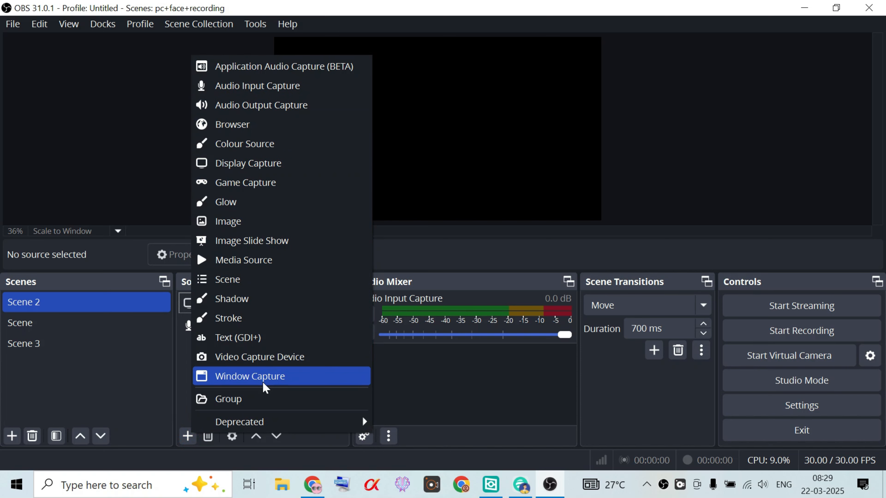
pyautogui.click(282, 358)
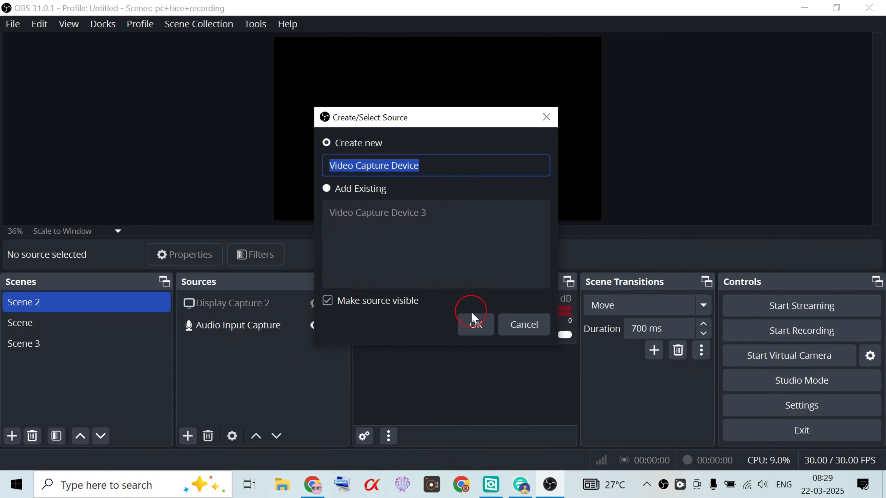
pyautogui.click(473, 321)
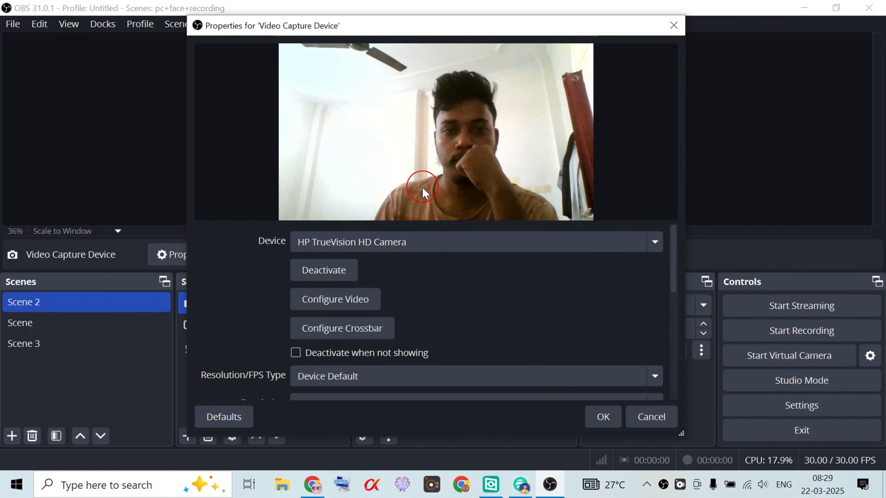
pyautogui.click(517, 240)
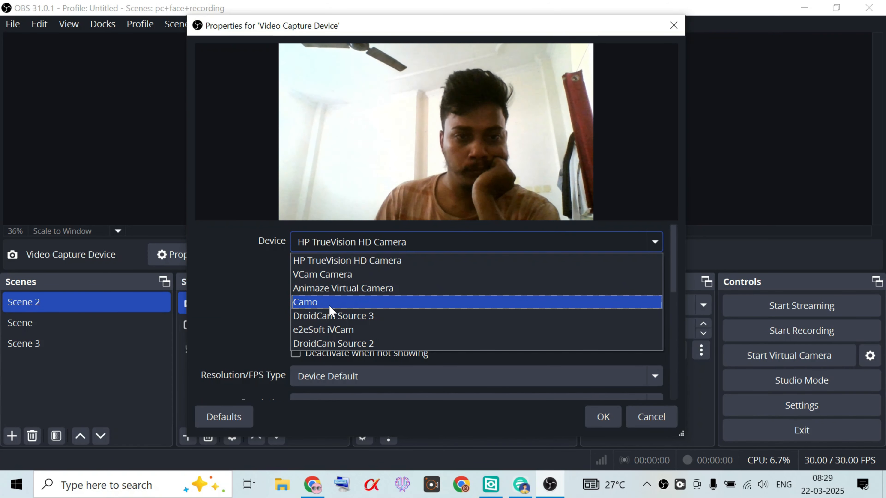
pyautogui.click(348, 274)
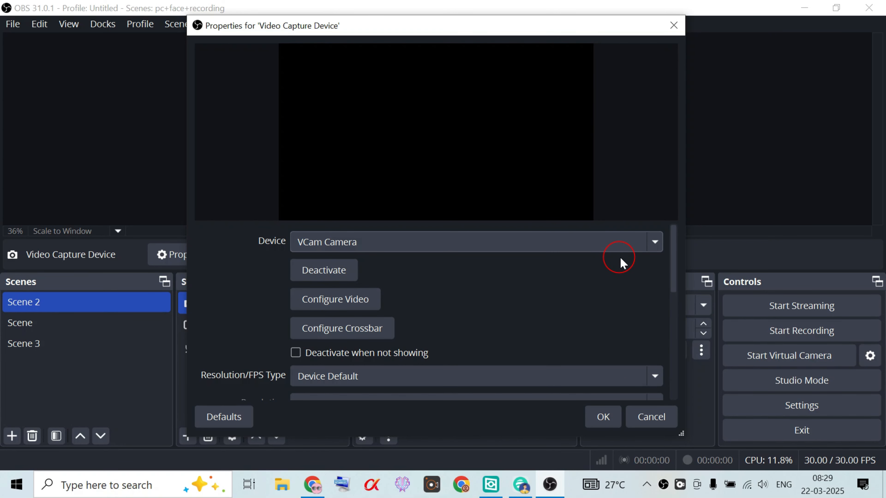
# - Review the device choices without changing them, and check the camera feed in VCam before returning to OBS
pyautogui.click(475, 249)
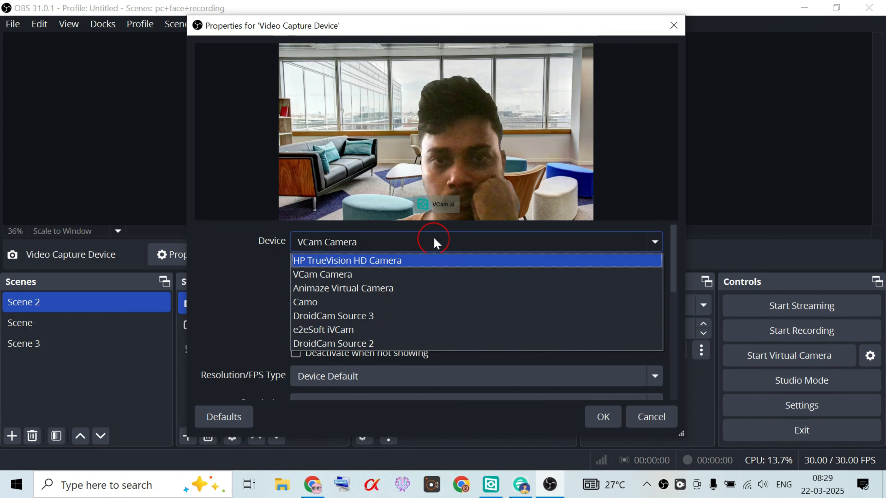
pyautogui.click(253, 293)
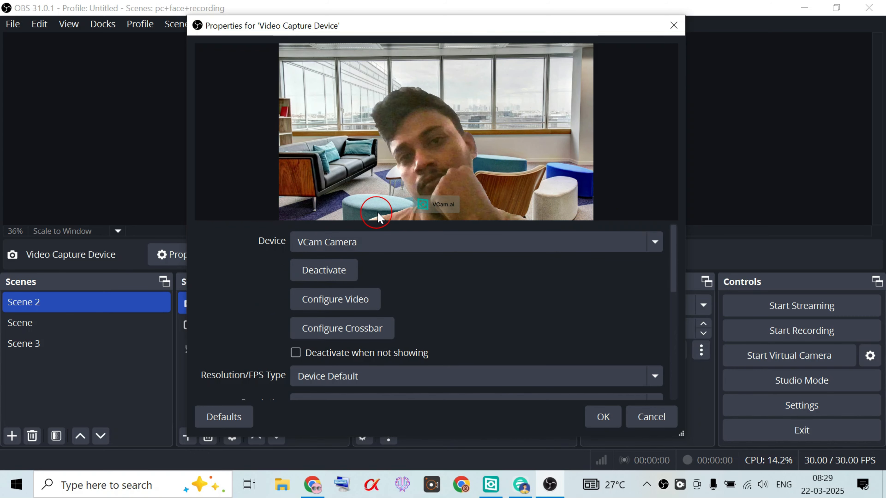
pyautogui.moveTo(520, 486)
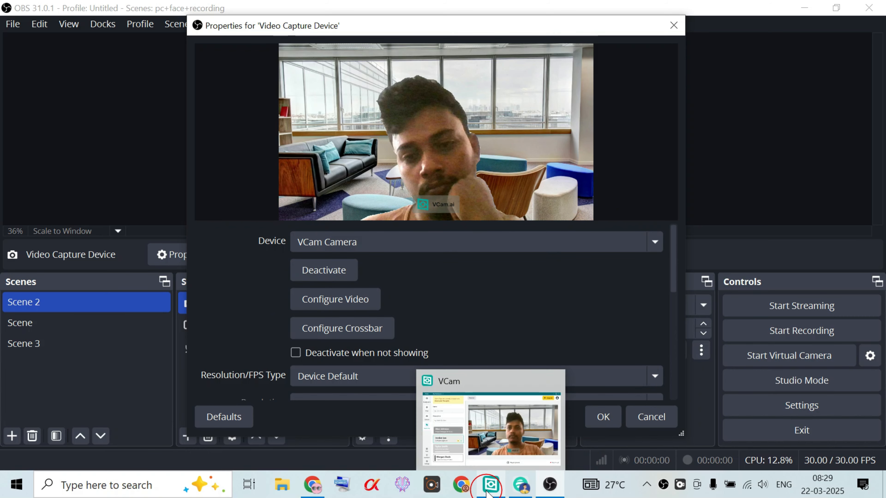
pyautogui.click(515, 422)
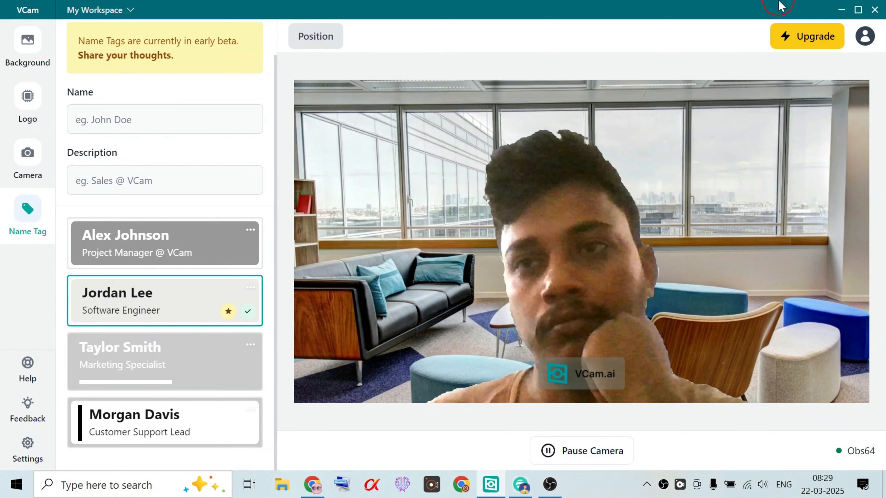
pyautogui.click(840, 10)
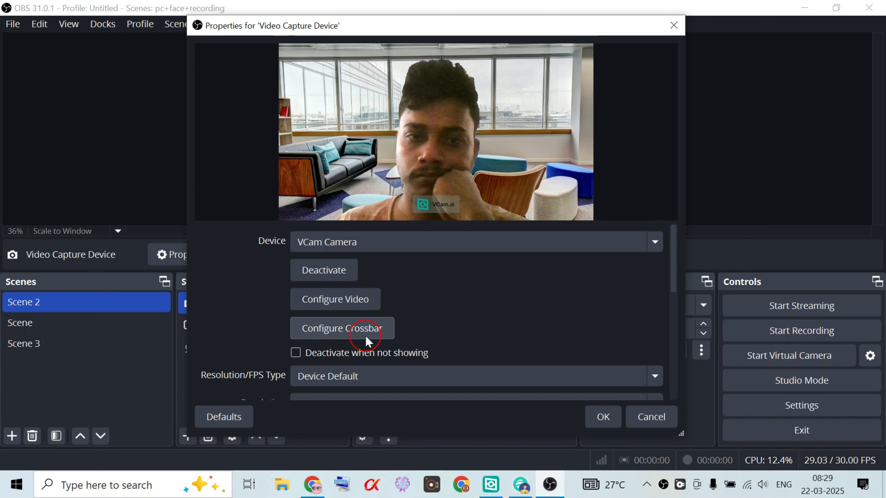
# - Keep the Resolution/FPS Type at Device Default and accept the Video Capture Device properties
pyautogui.scroll(-2, 401, 336)
pyautogui.click(494, 335)
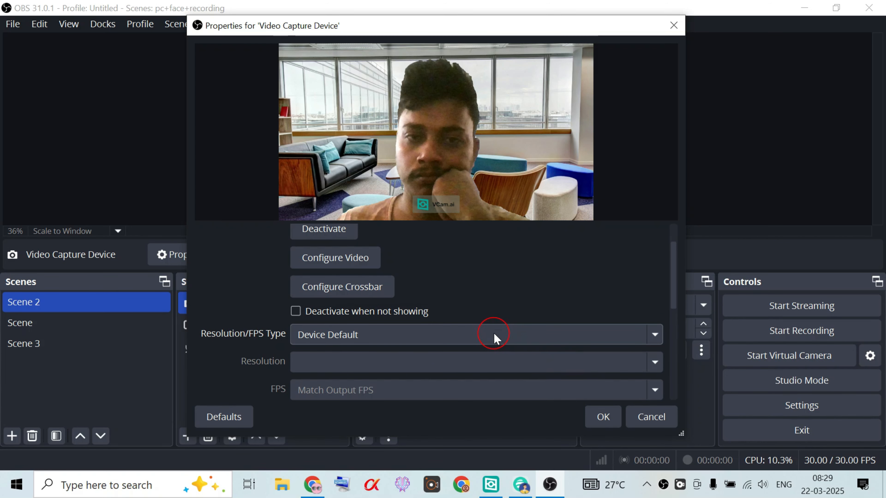
pyautogui.click(494, 334)
pyautogui.click(606, 413)
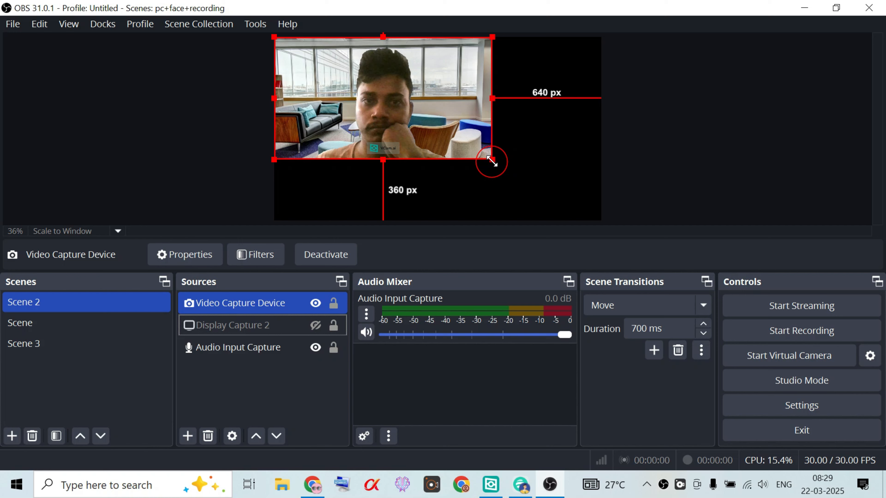
# - Enlarge the Video Capture Device source to cover the canvas and crop its bottom edge to remove the VCam.ai watermark
pyautogui.moveTo(492, 162); pyautogui.dragTo(608, 225)
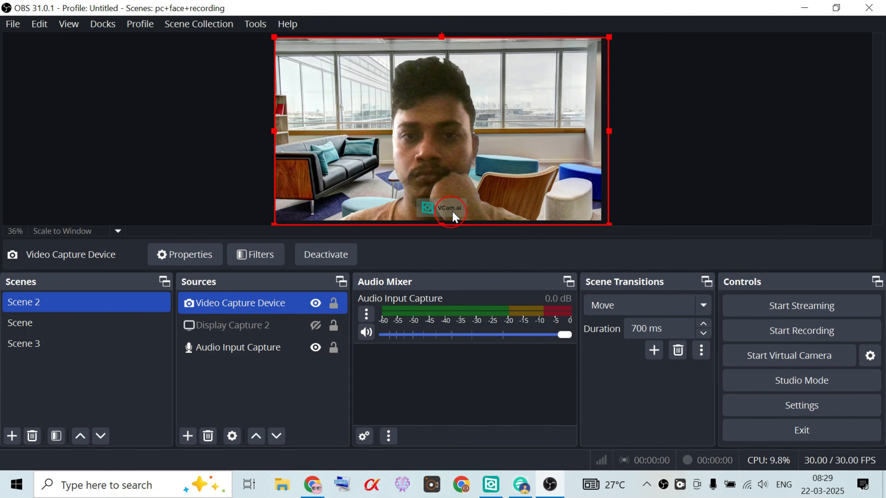
pyautogui.press('alt')
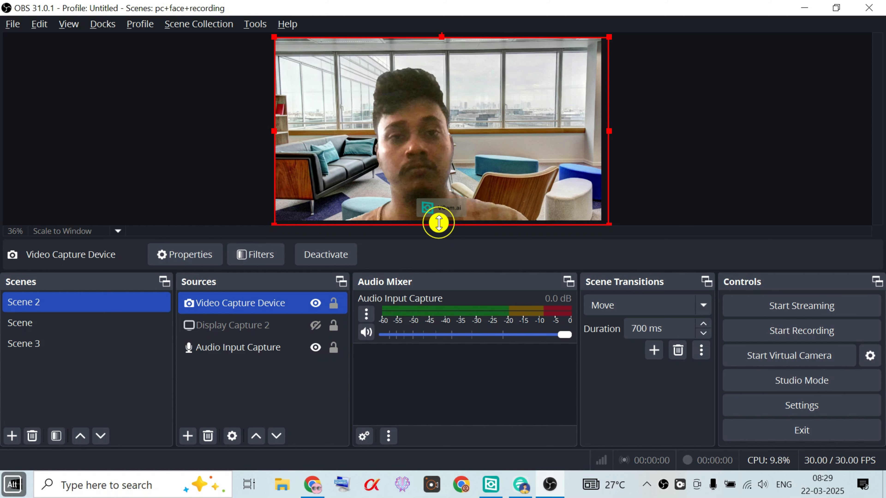
pyautogui.moveTo(439, 223); pyautogui.dragTo(442, 200)
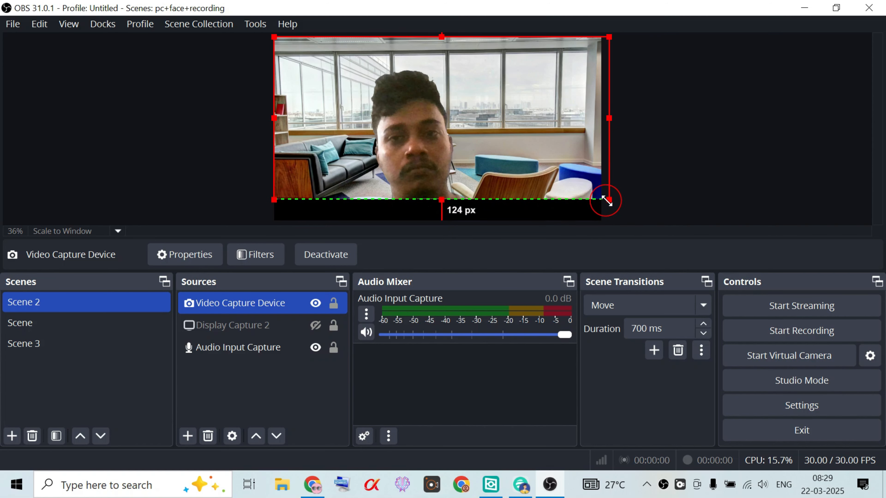
# - Scale the cropped camera source to span the canvas width with about 54 px left below it, and deselect it
pyautogui.moveTo(610, 201); pyautogui.dragTo(604, 221)
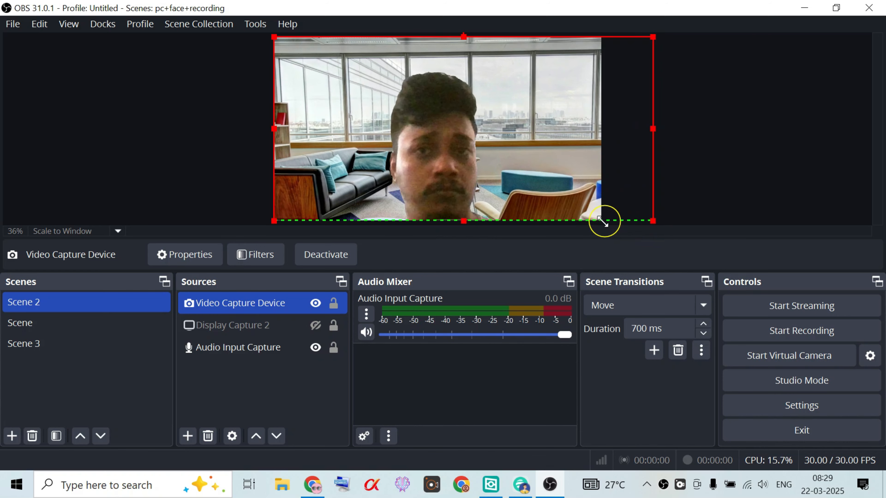
pyautogui.moveTo(650, 127); pyautogui.dragTo(647, 170)
pyautogui.moveTo(648, 170); pyautogui.dragTo(634, 170)
pyautogui.click(477, 81)
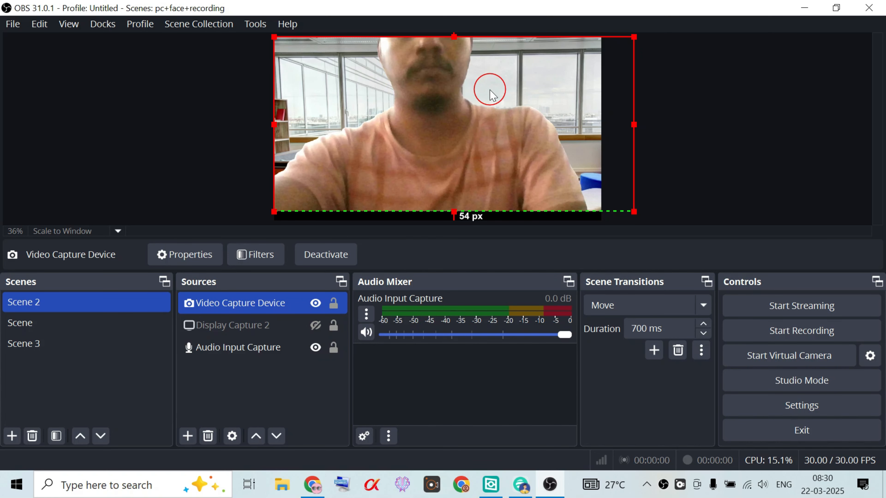
pyautogui.click(770, 137)
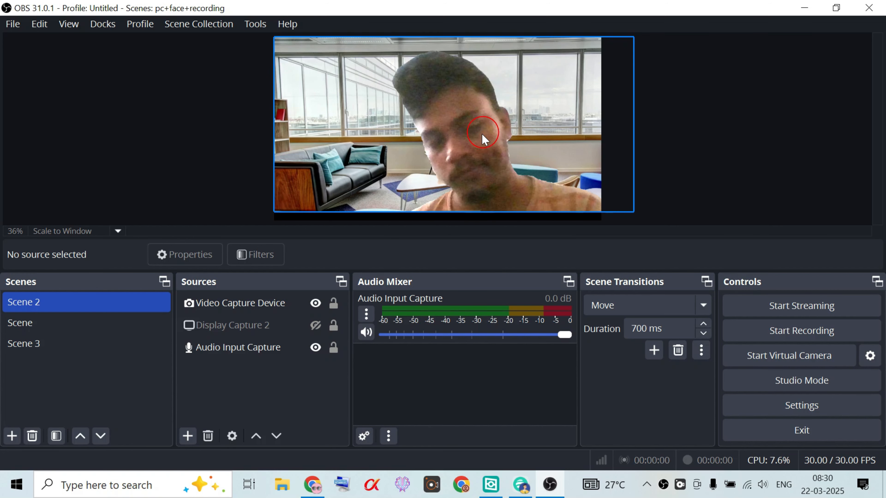
# - Switch to VCam, apply the wooden-slat office background, and return to OBS to check the camera feed
pyautogui.click(490, 488)
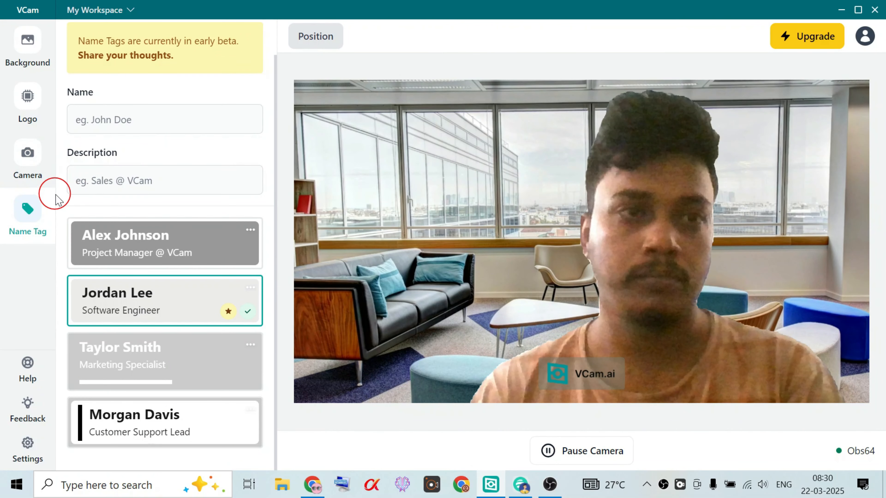
pyautogui.click(21, 70)
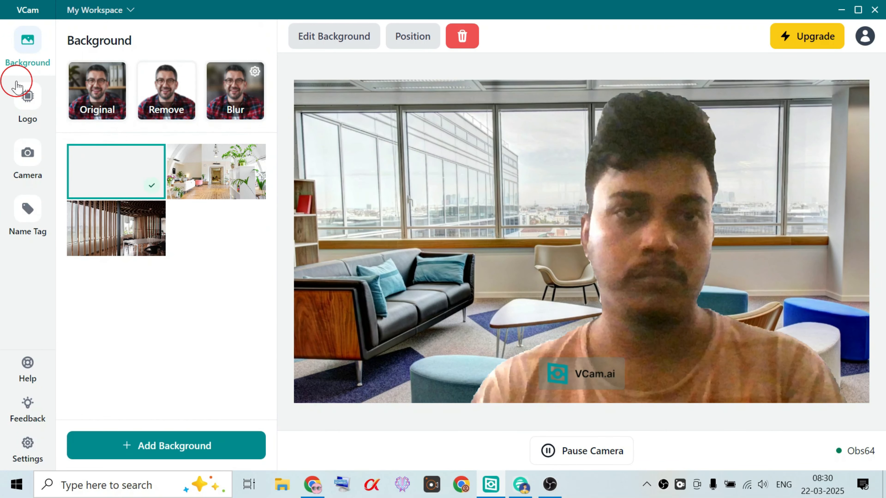
pyautogui.click(129, 229)
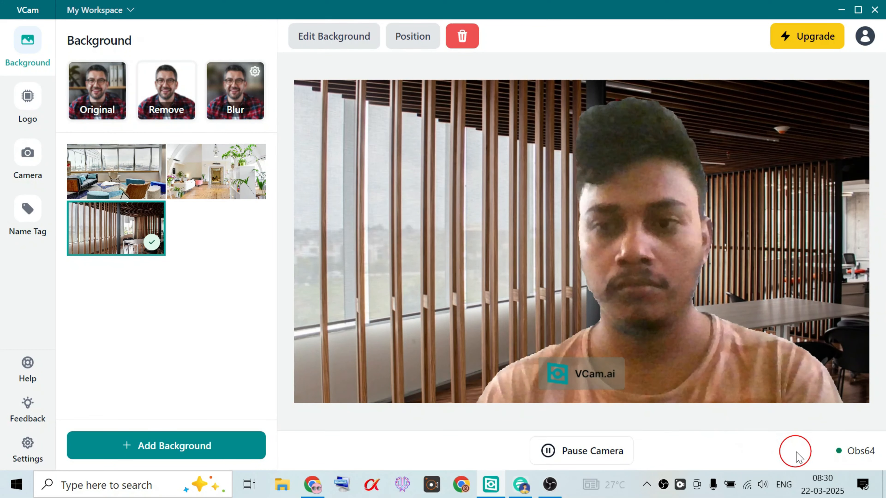
pyautogui.click(816, 453)
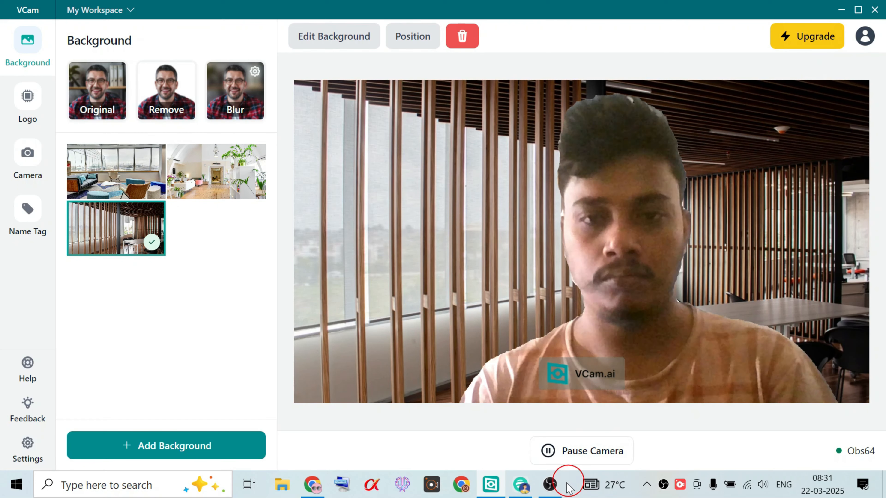
pyautogui.click(550, 484)
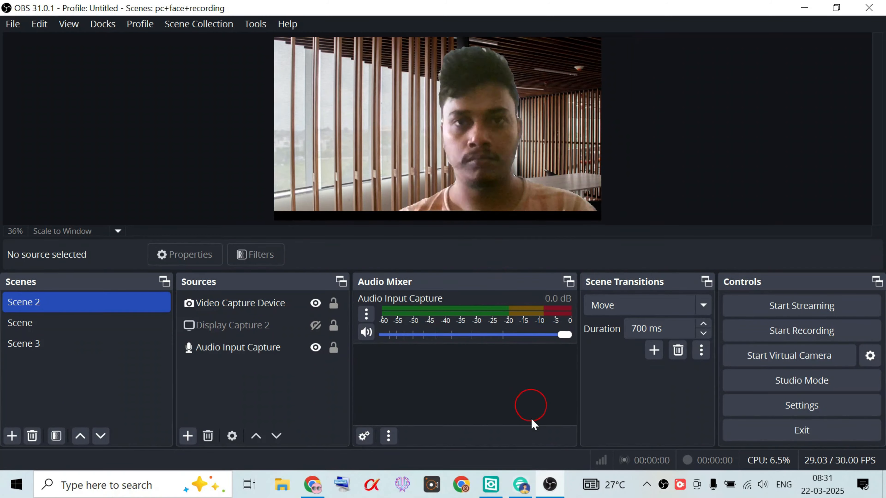
# - Switch to VCam, apply the bright room background with plants, and return to OBS to check the camera feed
pyautogui.click(489, 489)
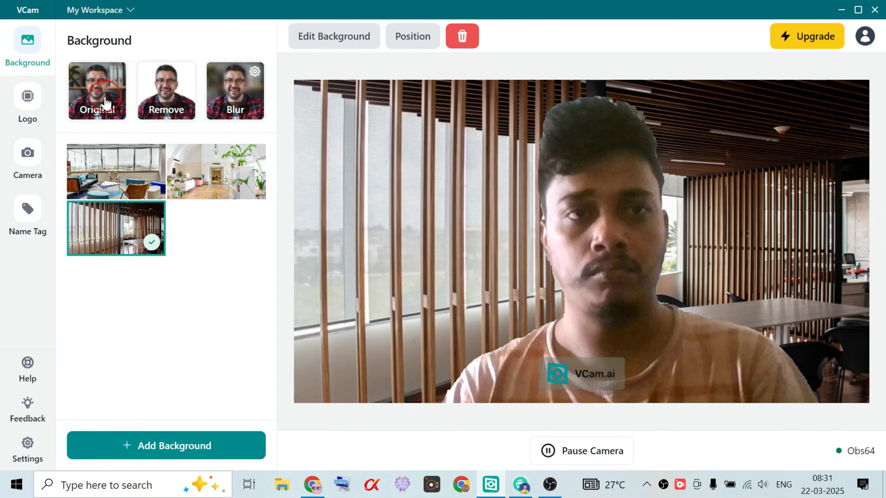
pyautogui.click(239, 167)
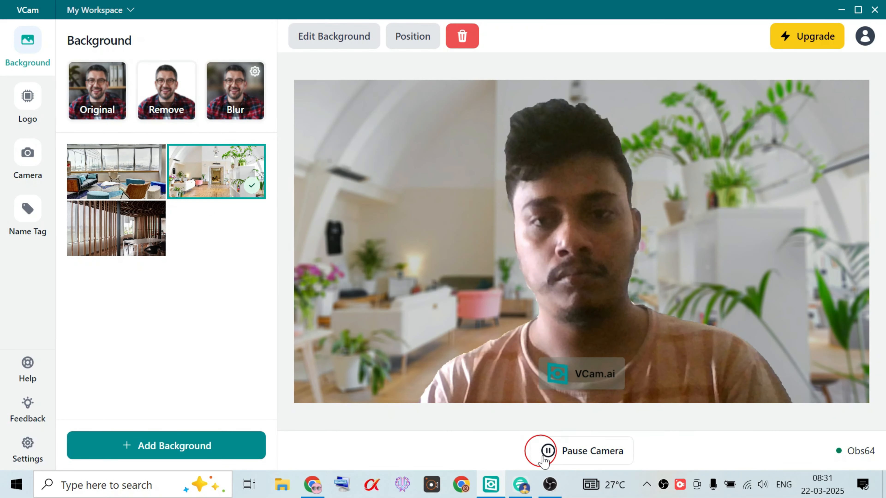
pyautogui.click(554, 489)
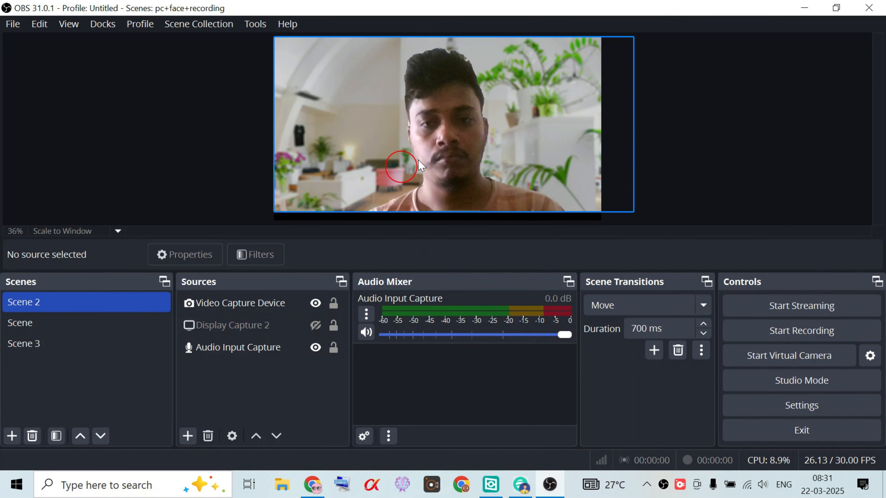